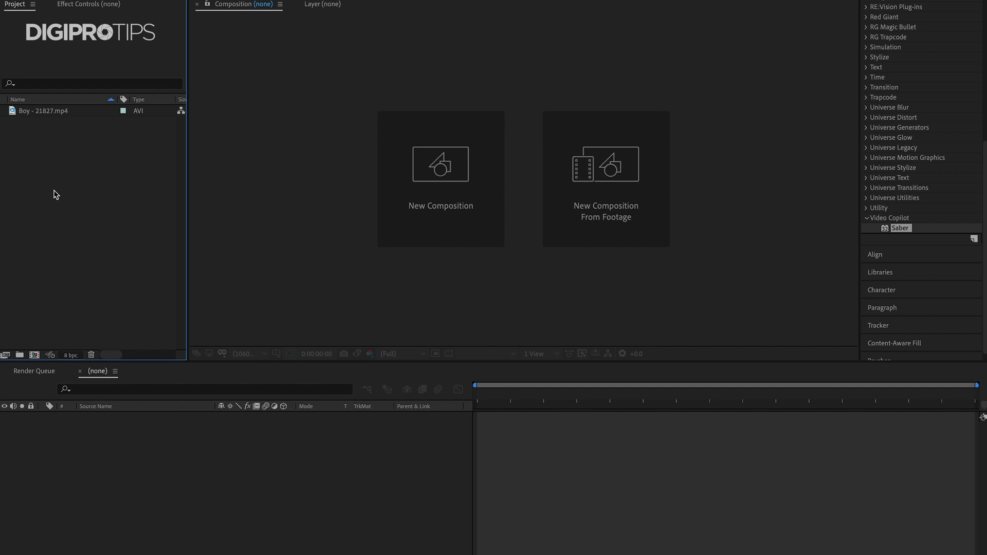
# - Open the clip Boy - 21827.mp4 in the footage viewer and scrub through it to review the handstand movement
pyautogui.doubleClick(13, 112)
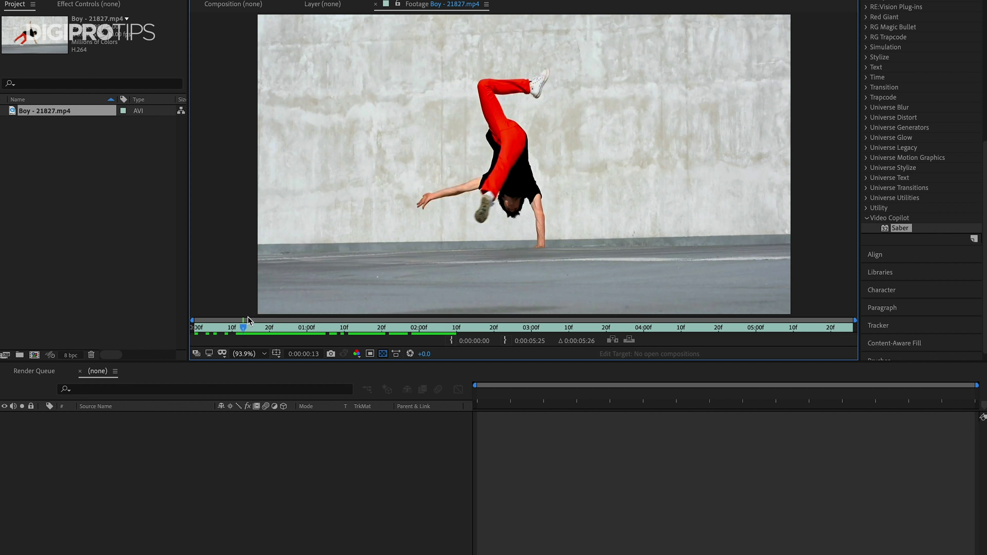
pyautogui.moveTo(245, 321); pyautogui.dragTo(397, 330)
pyautogui.moveTo(325, 330); pyautogui.dragTo(289, 331)
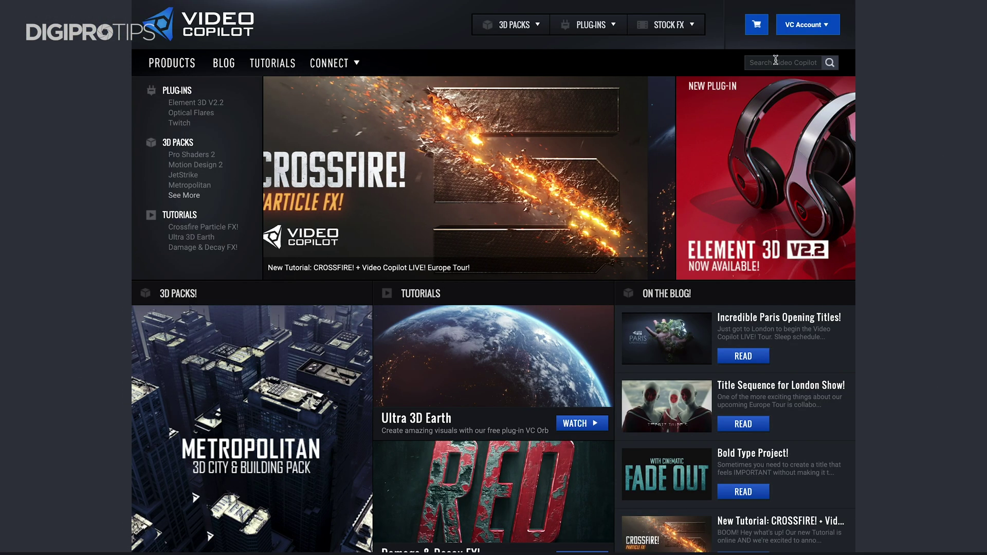
# - Switch to the Video Copilot website, search for "saber" and open the Saber Plug-in result
pyautogui.click(753, 62)
pyautogui.write('saber')
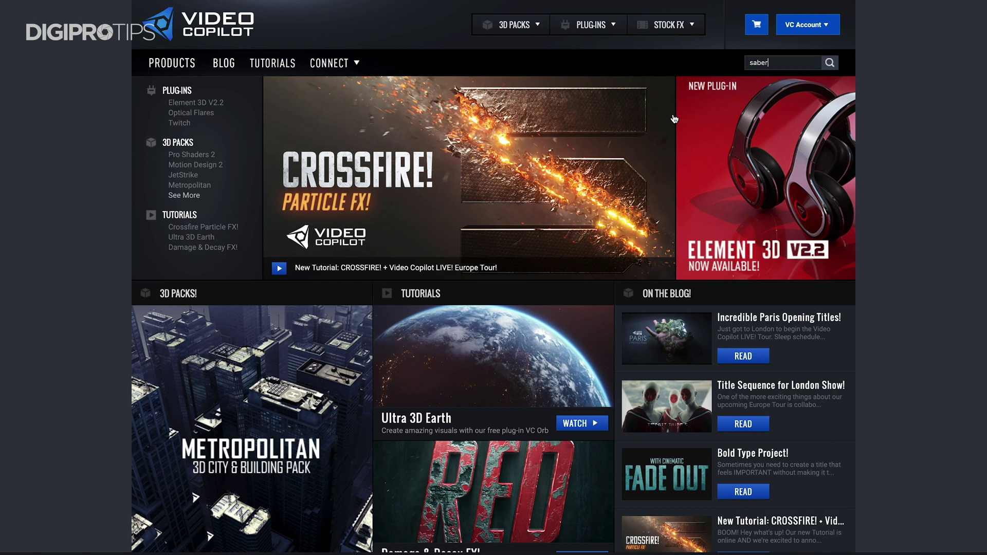
pyautogui.press('Return')
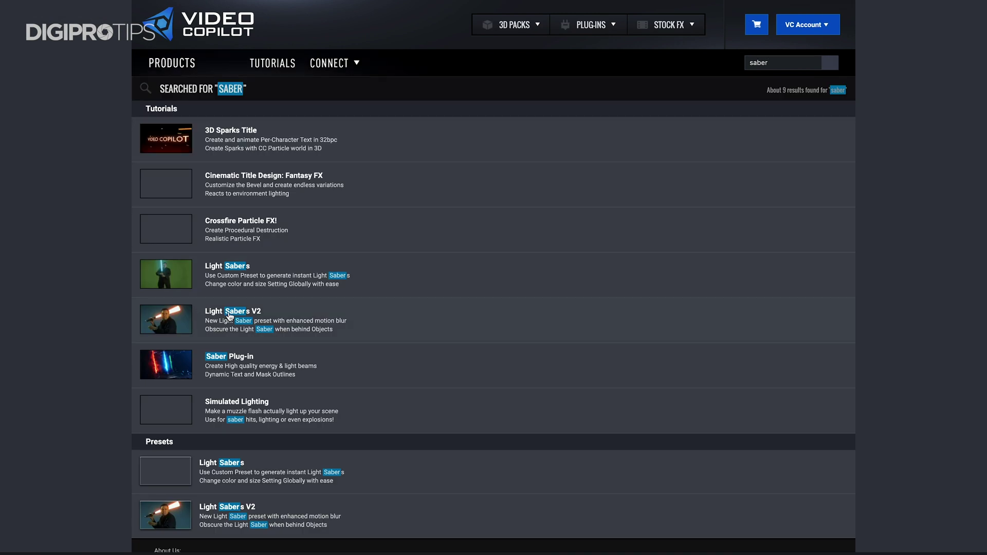
pyautogui.click(378, 380)
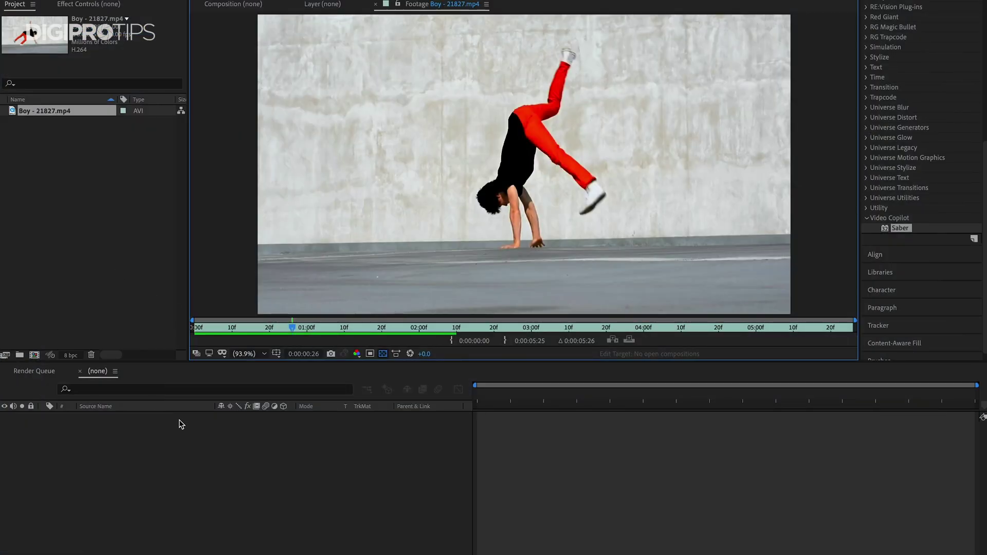
# - Back in After Effects, create a new composition named Breakdance Streaks with a frame rate of 24 fps
pyautogui.click(481, 399)
pyautogui.click(95, 259)
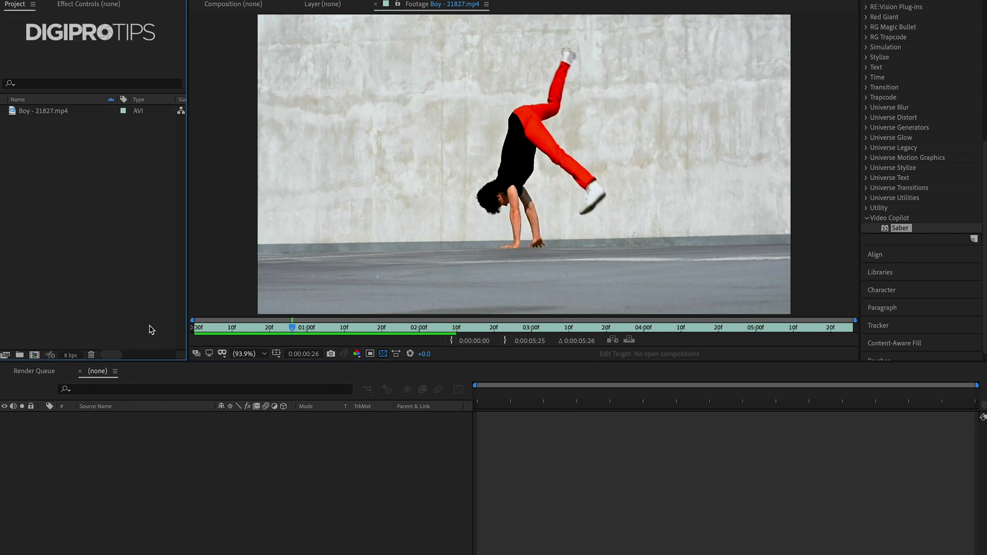
pyautogui.click(40, 354)
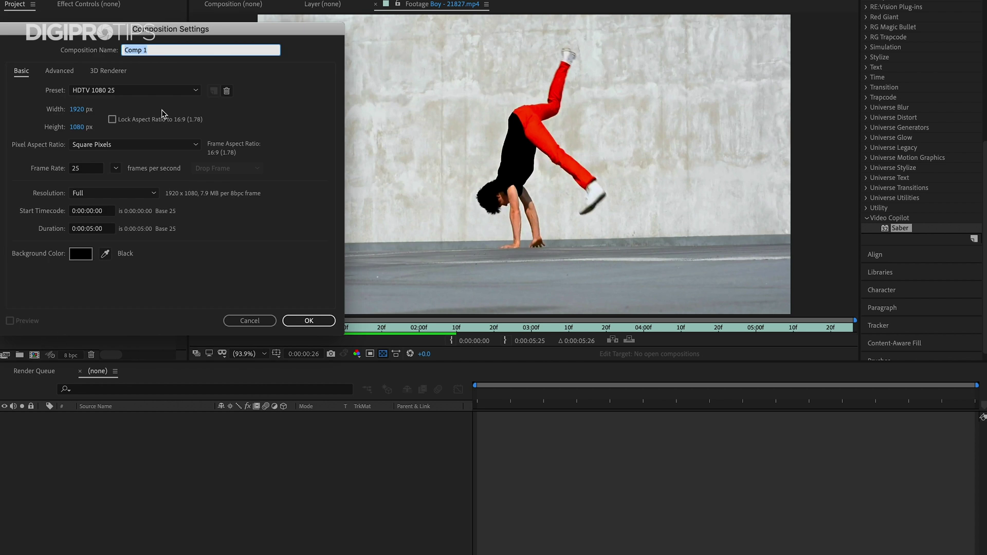
pyautogui.write('Breakdance Streaks')
pyautogui.click(115, 168)
pyautogui.click(144, 235)
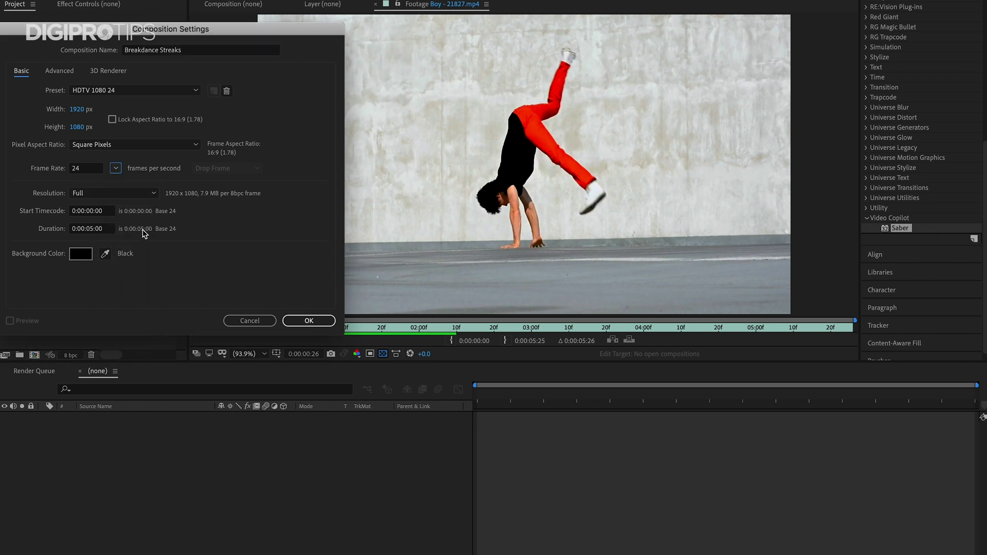
pyautogui.click(309, 323)
pyautogui.click(95, 275)
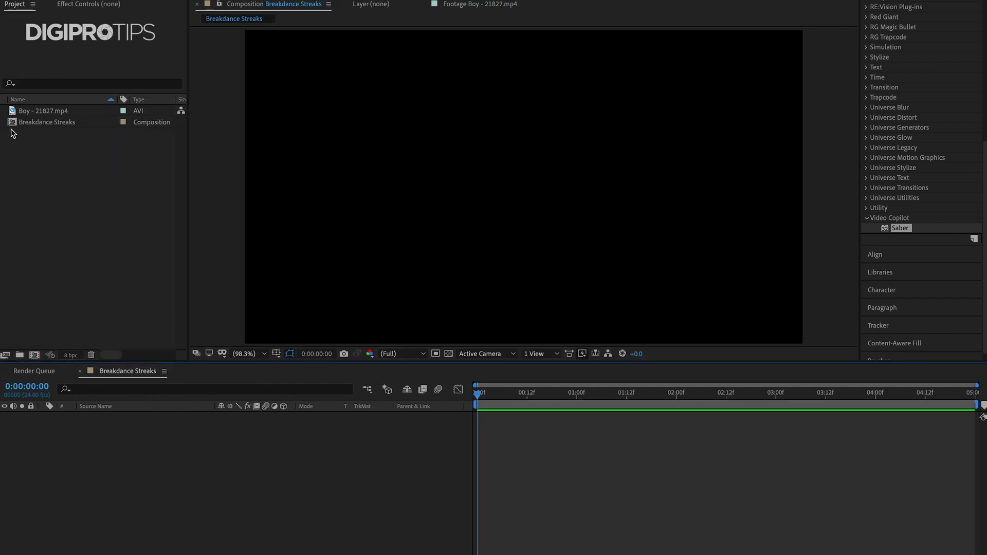
# - Add the clip Boy - 21827.mp4 to the Breakdance Streaks composition and set the current time to frame 8
pyautogui.moveTo(14, 112); pyautogui.dragTo(88, 473)
pyautogui.moveTo(478, 393); pyautogui.dragTo(514, 394)
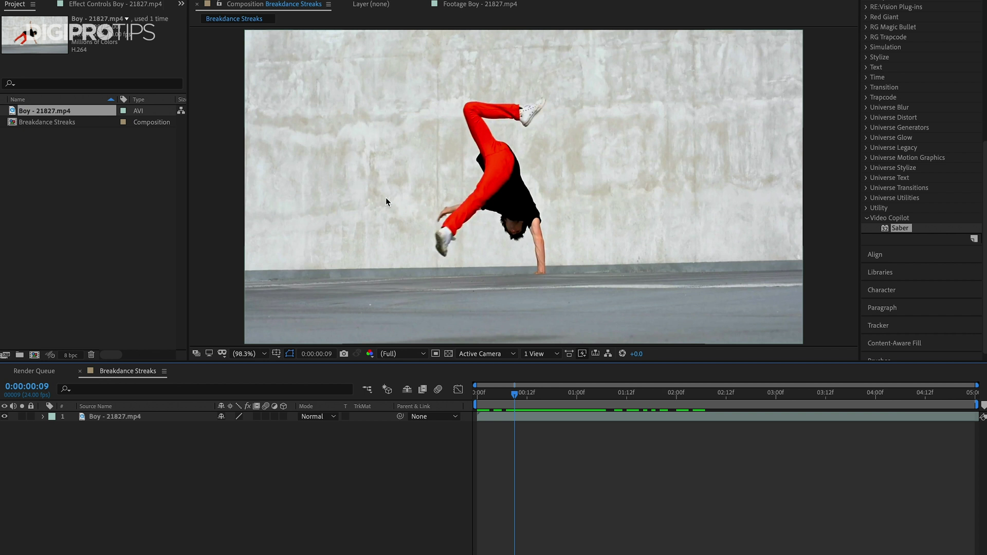
pyautogui.moveTo(514, 394)
pyautogui.mouseDown()
pyautogui.moveTo(556, 402)
pyautogui.moveTo(510, 395)
pyautogui.mouseUp()
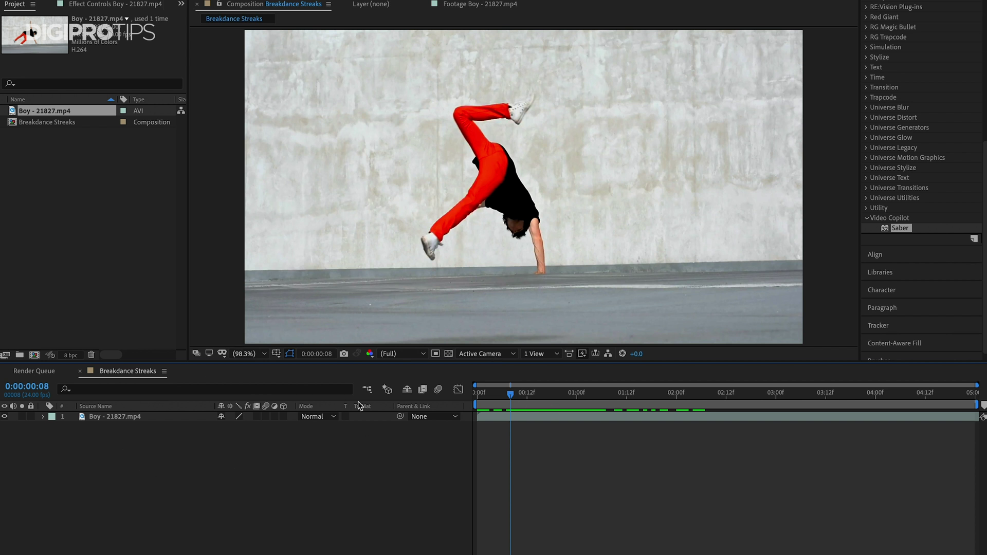
# - Create a 1920 x 1080 px deep red solid above the clip and hide it
pyautogui.hotkey('ctrl', 'y')
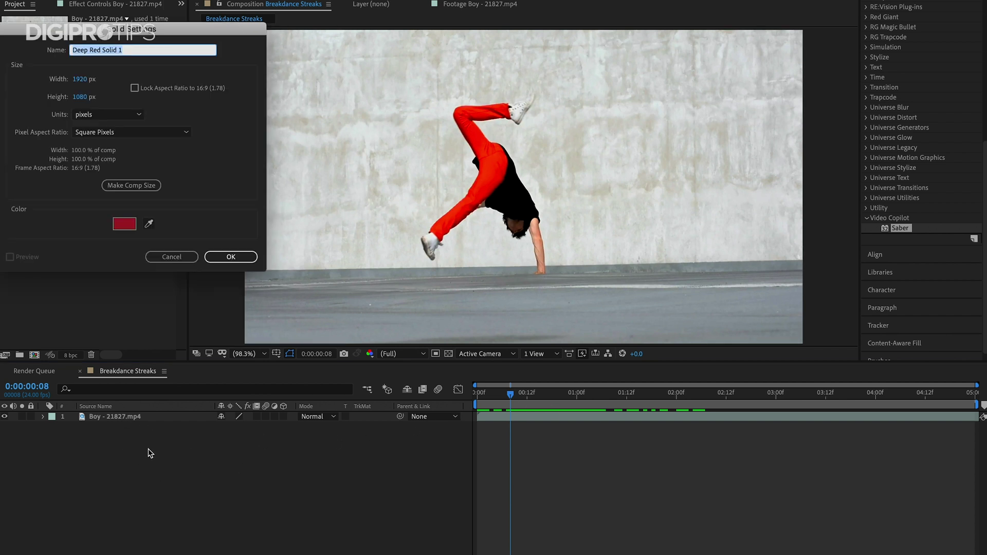
pyautogui.click(230, 257)
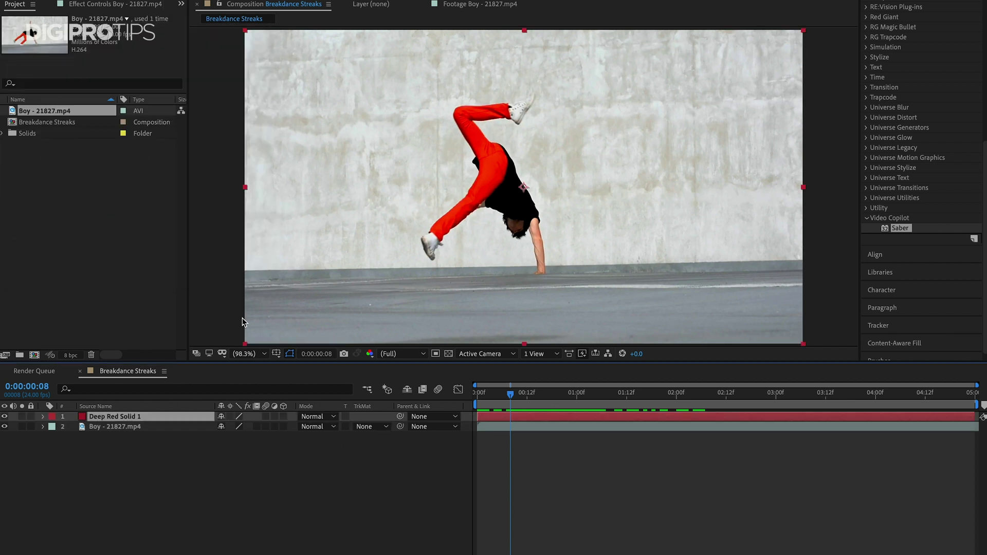
pyautogui.click(4, 416)
# - Apply the Saber effect to the red solid, check the beam briefly and hide the layer again
pyautogui.moveTo(900, 228); pyautogui.dragTo(109, 419)
pyautogui.click(4, 416)
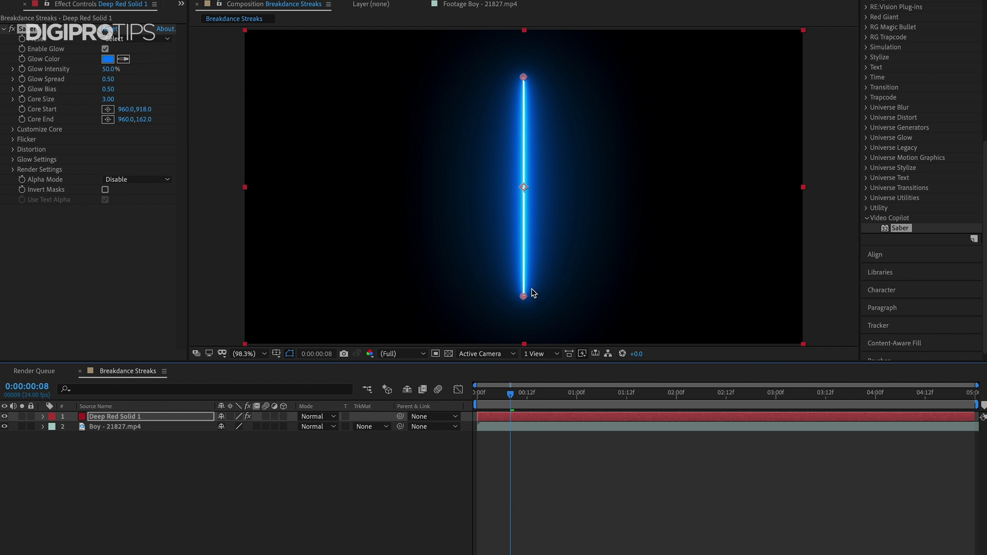
pyautogui.click(5, 417)
pyautogui.click(302, 479)
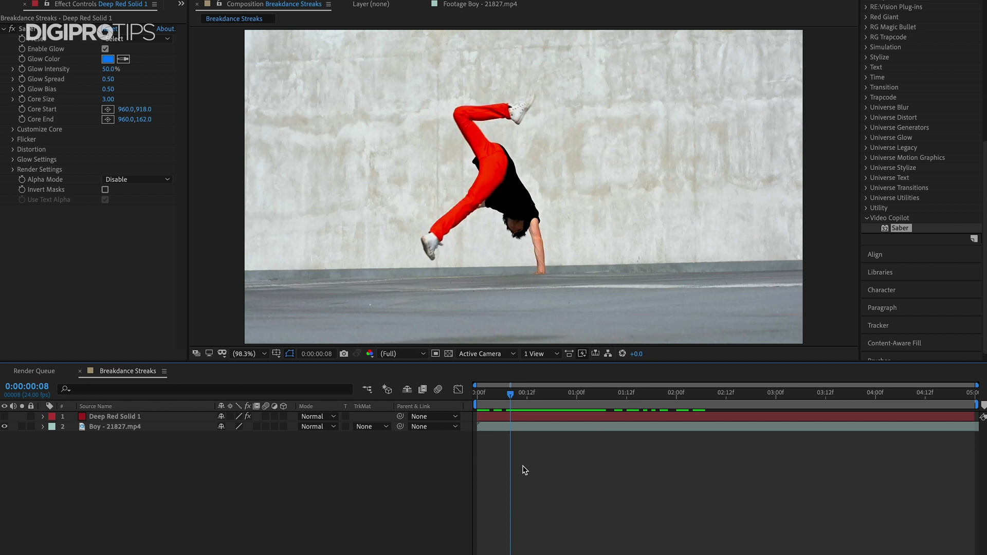
# - Draw an open S-shaped mask on the solid across the dancer's lower leg and start keyframing its Mask Path at frame 8
pyautogui.click(115, 418)
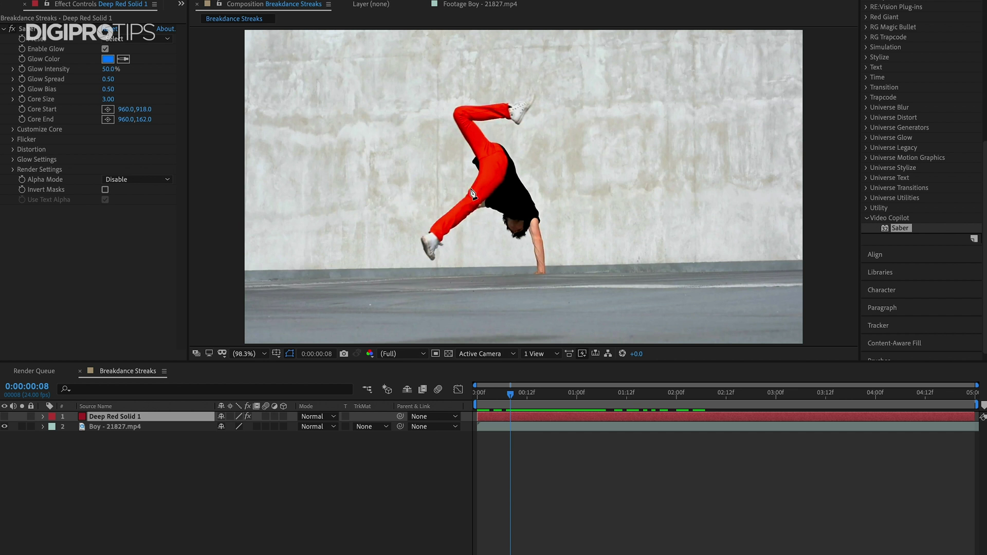
pyautogui.scroll(4, 472, 193)
pyautogui.scroll(-2, 472, 192)
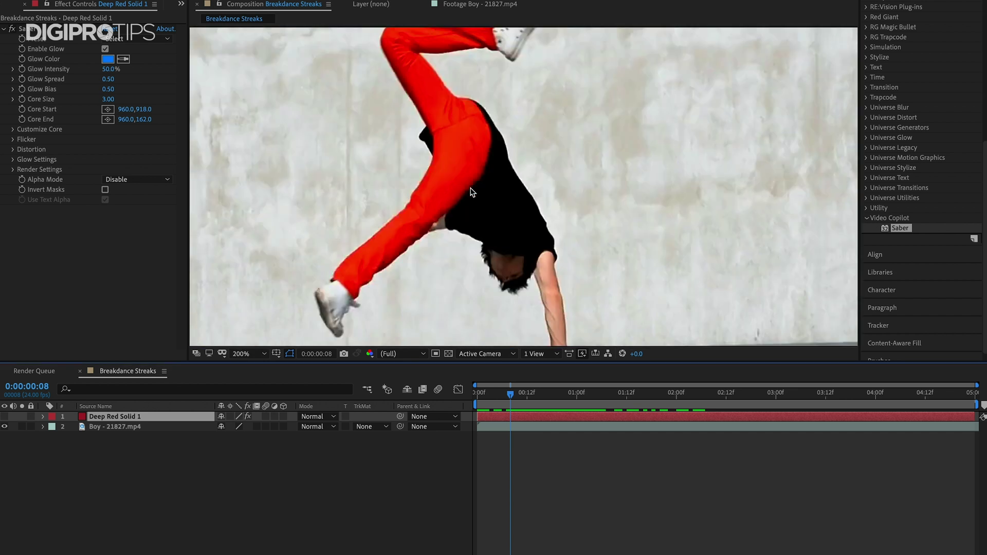
pyautogui.click(415, 186)
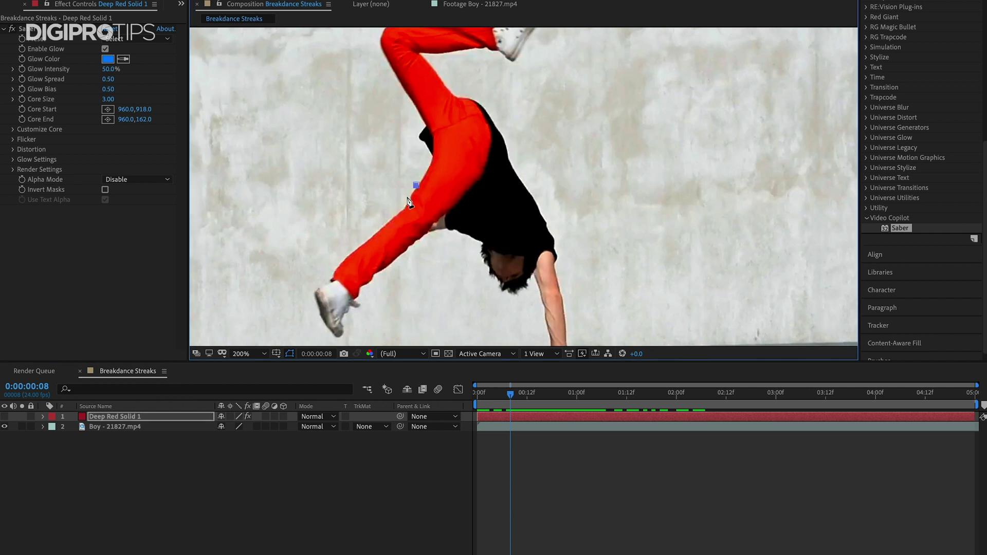
pyautogui.click(404, 187)
pyautogui.moveTo(396, 204); pyautogui.dragTo(417, 248)
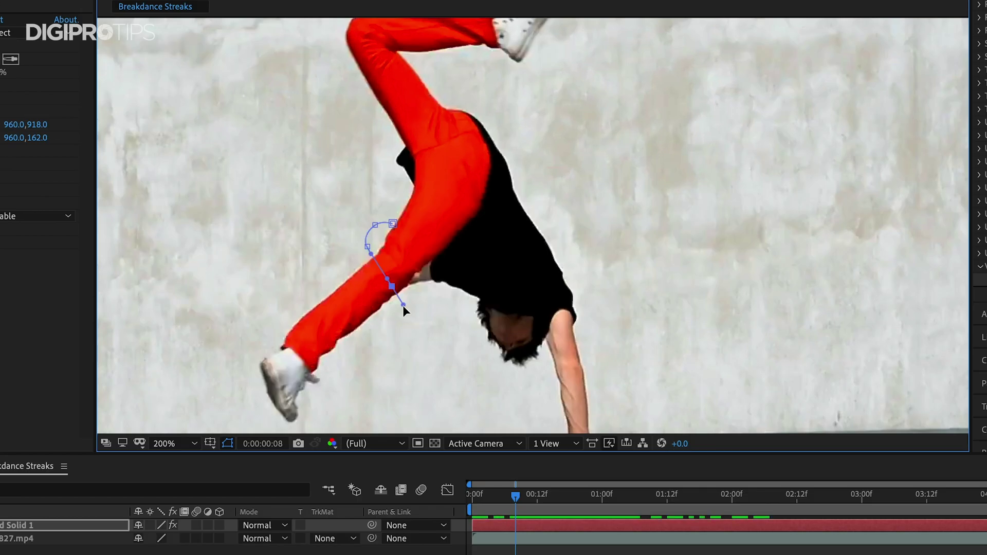
pyautogui.moveTo(402, 309); pyautogui.dragTo(374, 320)
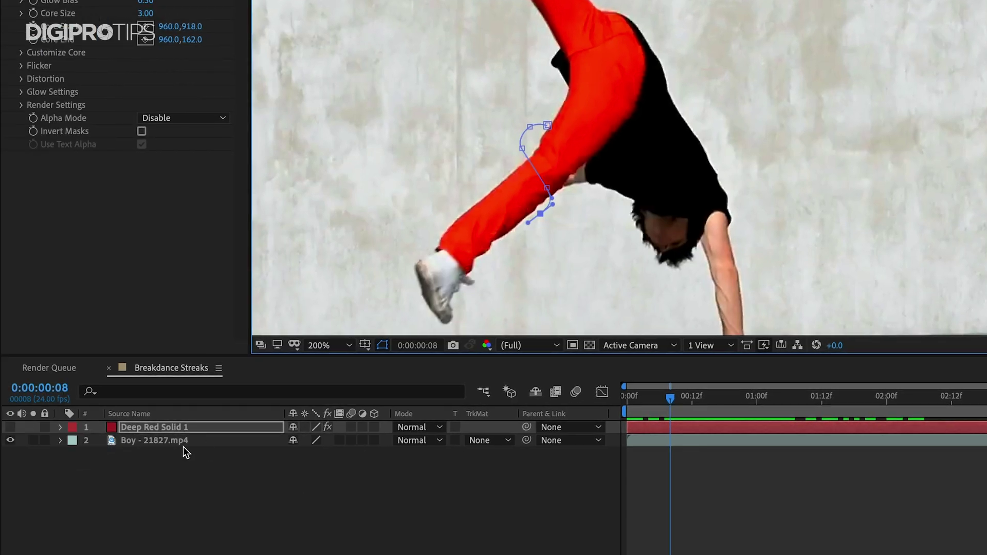
pyautogui.press('m')
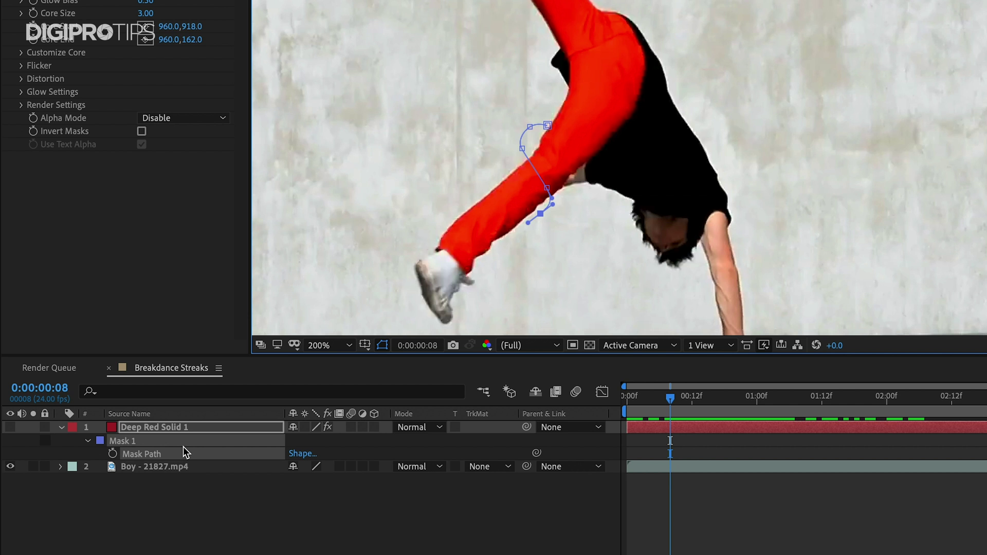
pyautogui.click(113, 454)
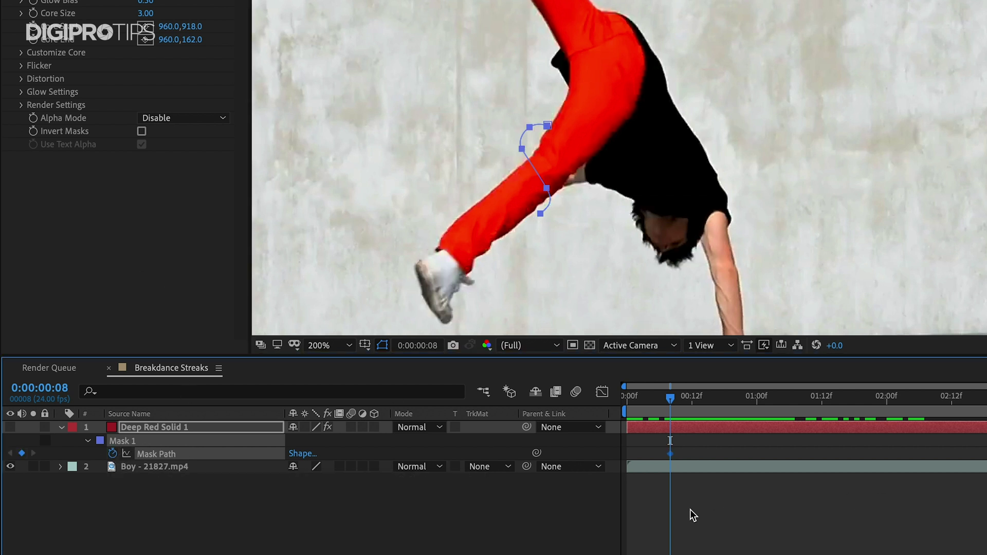
# - At frame 9, reposition and reshape the mask path so it follows the moving lower leg
pyautogui.press('pagedown')
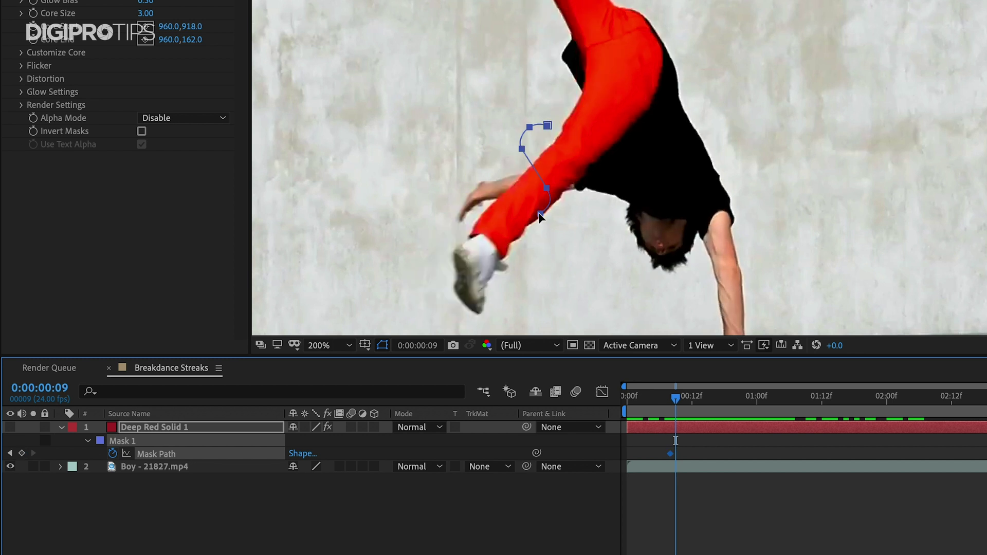
pyautogui.moveTo(541, 212); pyautogui.dragTo(541, 217)
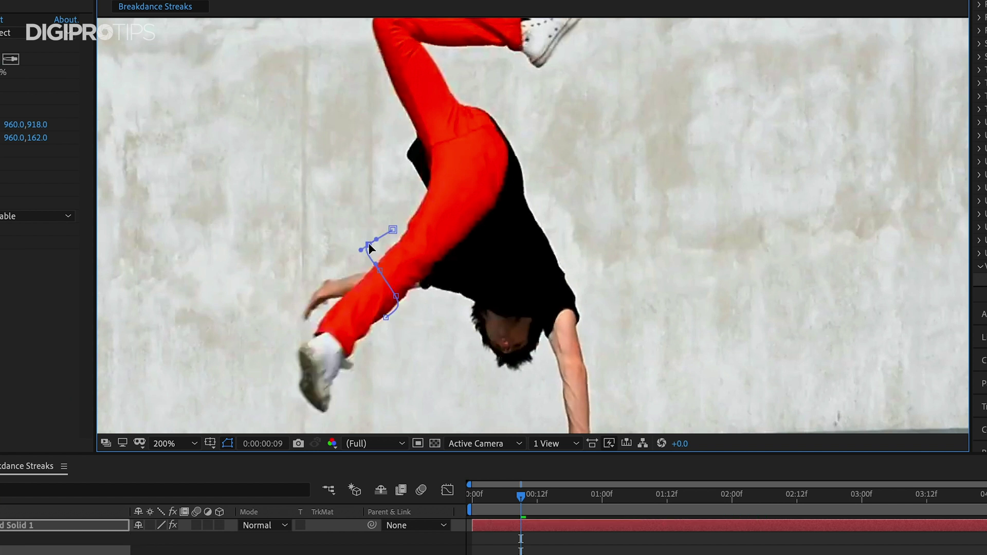
pyautogui.moveTo(369, 247); pyautogui.dragTo(391, 245)
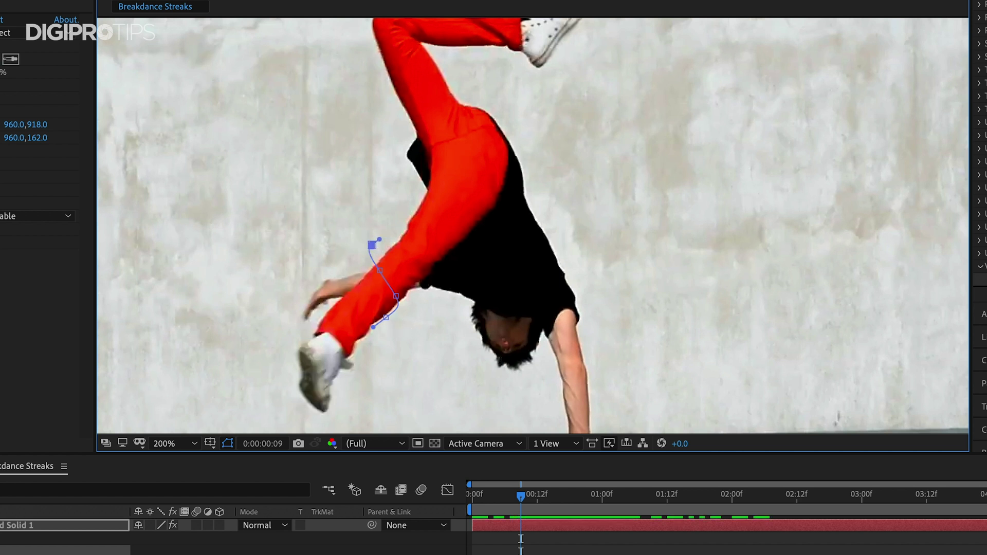
# - Start a second mask on the red solid at frame 9 with a short curve along the dancer's forearm
pyautogui.click(19, 526)
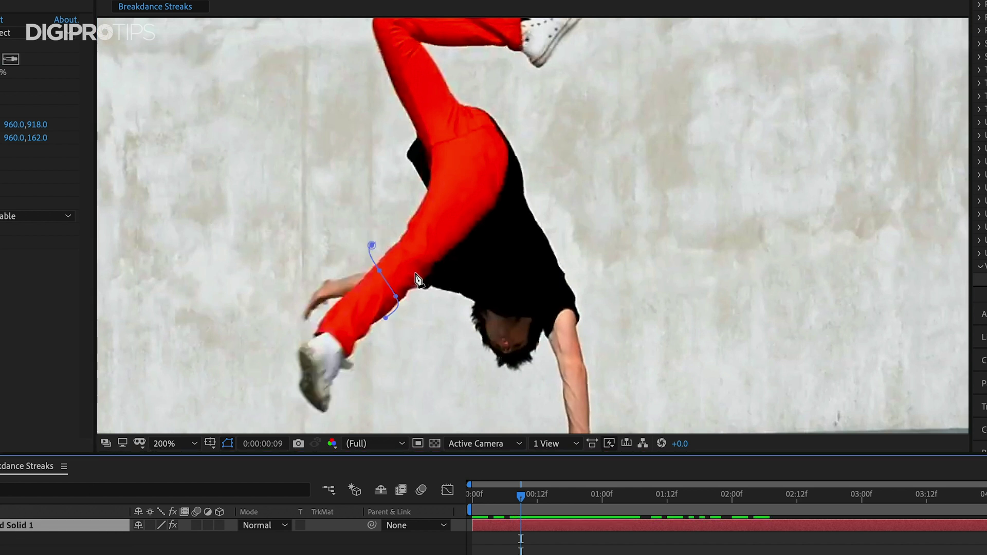
pyautogui.click(355, 283)
pyautogui.click(335, 285)
pyautogui.moveTo(335, 286); pyautogui.dragTo(332, 290)
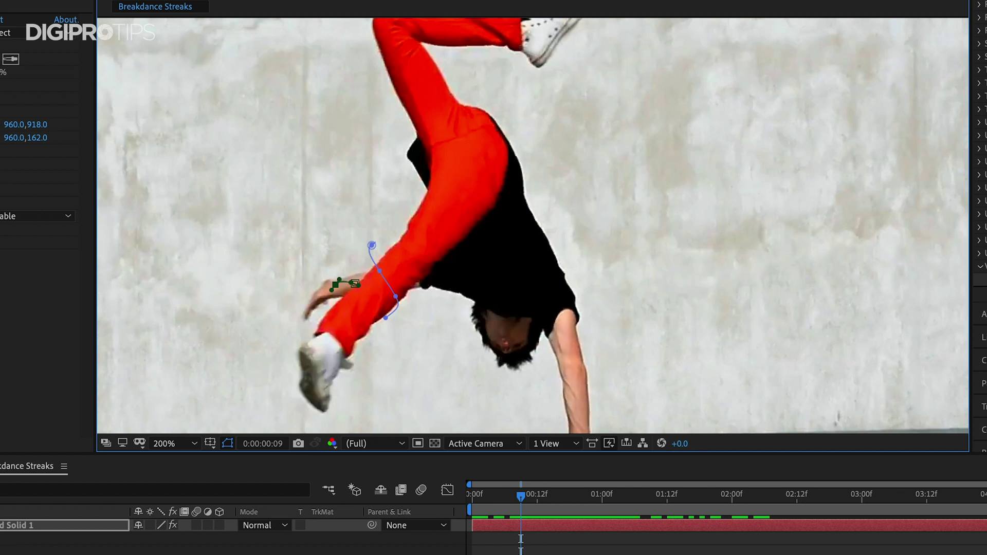
# - At frame 10, move the first mask along with the leg and pull its upper end onto the leg's edge
pyautogui.press('pagedown')
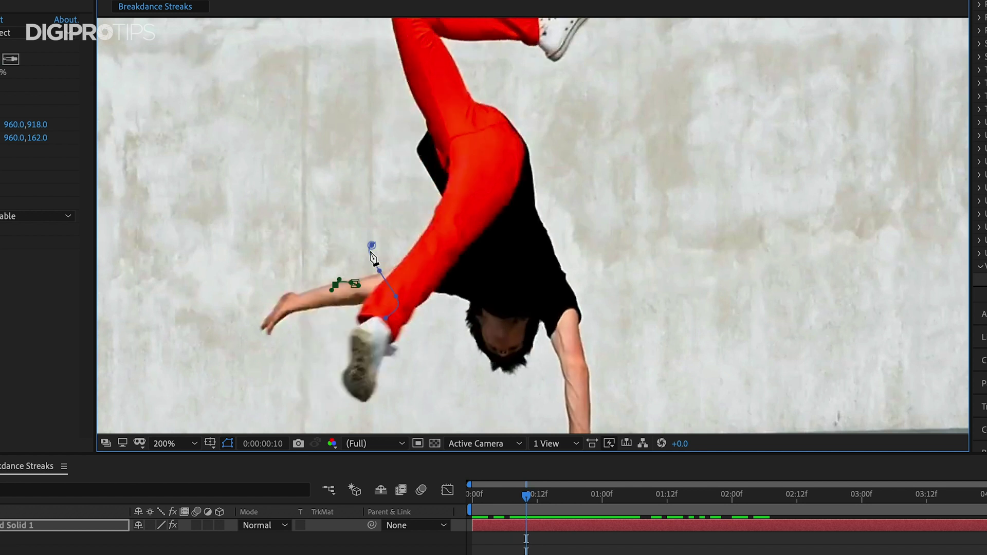
pyautogui.click(7, 551)
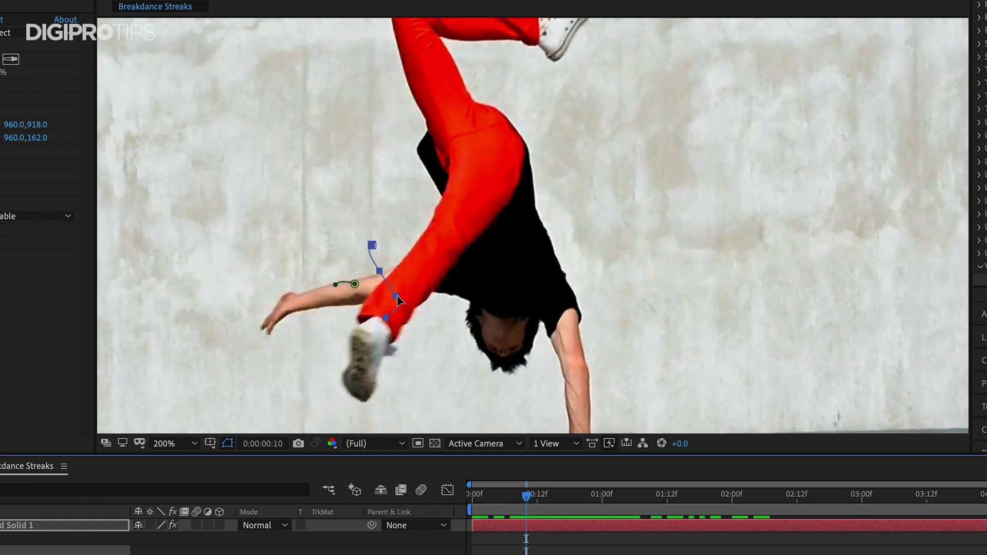
pyautogui.moveTo(397, 296); pyautogui.dragTo(423, 293)
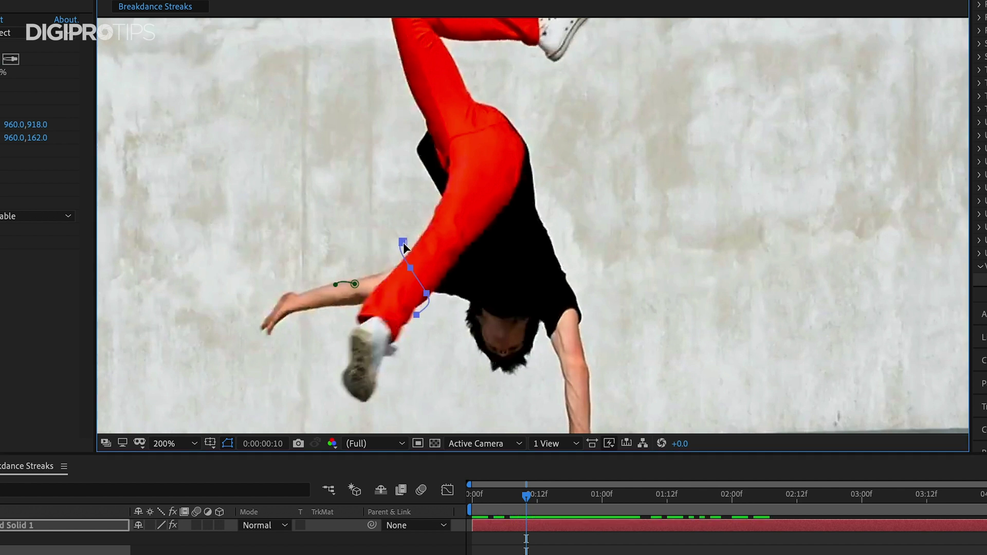
pyautogui.moveTo(403, 242); pyautogui.dragTo(408, 265)
# - At frame 10, shift the second mask along the arm and extend it with a curve across the lower leg above the shoe
pyautogui.click(10, 554)
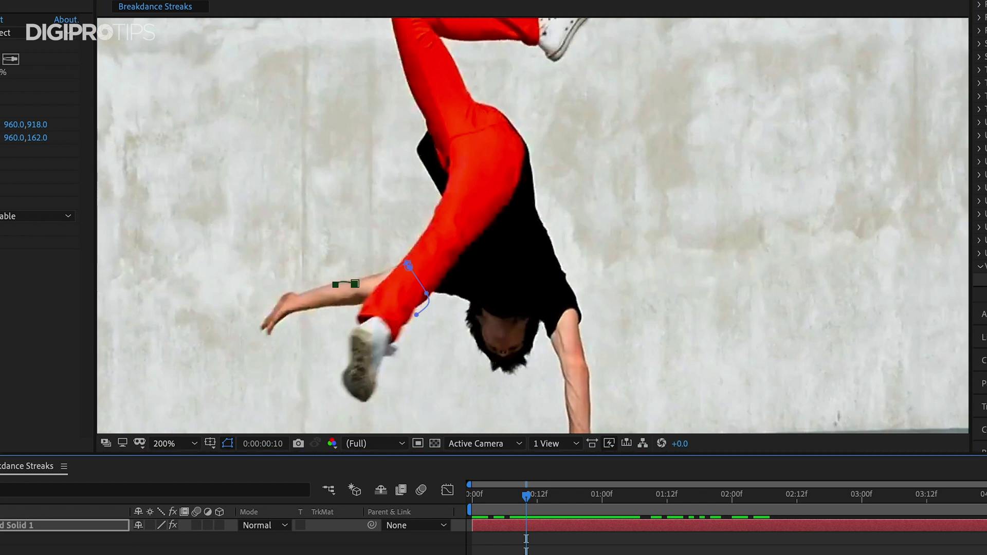
pyautogui.press('m')
pyautogui.moveTo(363, 286); pyautogui.dragTo(366, 281)
pyautogui.moveTo(408, 334); pyautogui.dragTo(412, 336)
pyautogui.click(365, 287)
pyautogui.moveTo(407, 335); pyautogui.dragTo(386, 302)
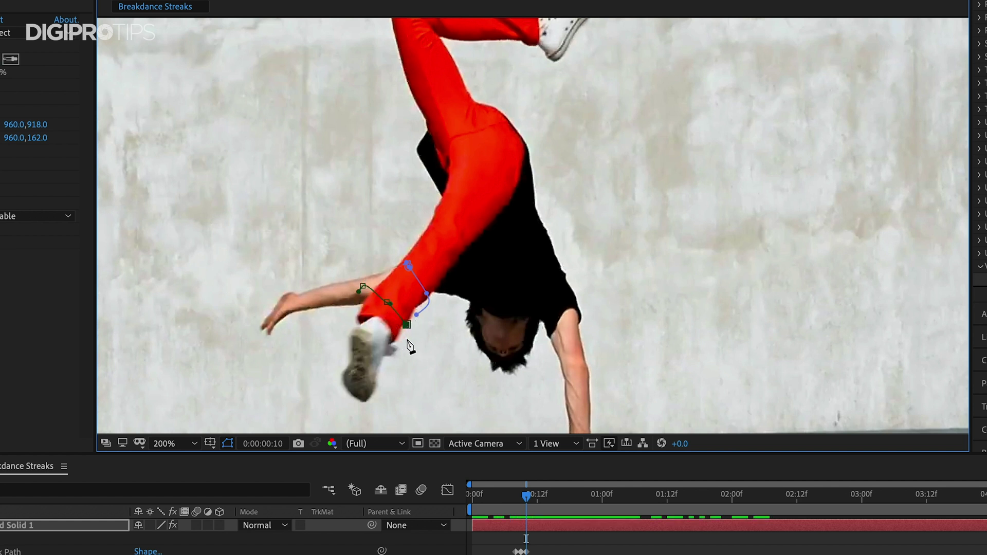
pyautogui.moveTo(410, 337); pyautogui.dragTo(391, 345)
# - At frame 11, shrink the first mask and move it onto the leg's edge beside the black shirt
pyautogui.press('pagedown')
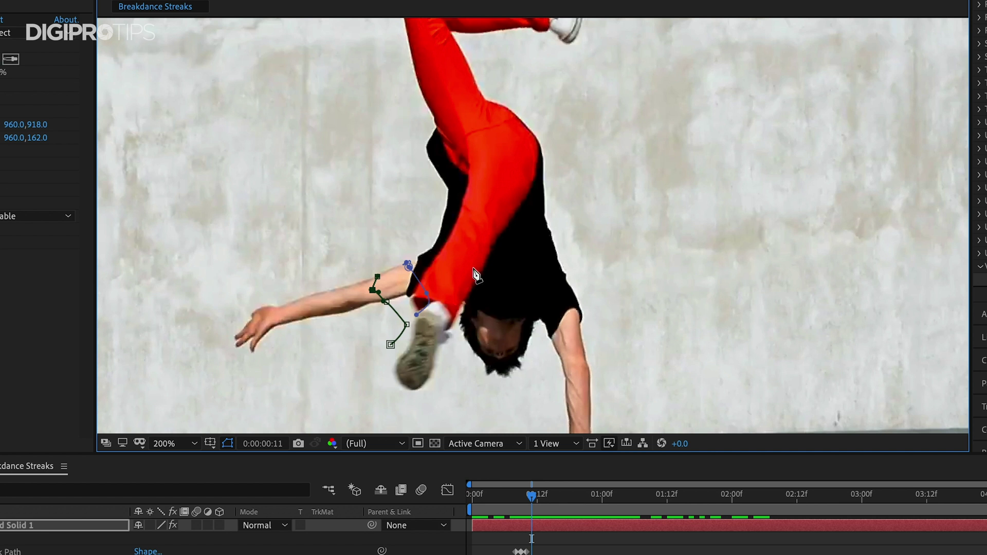
pyautogui.click(18, 551)
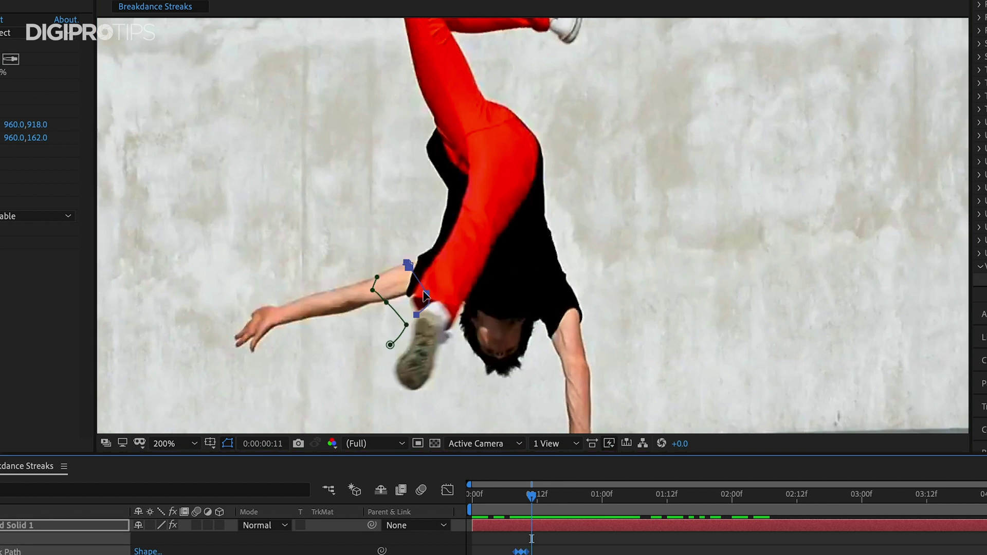
pyautogui.moveTo(409, 270); pyautogui.dragTo(478, 272)
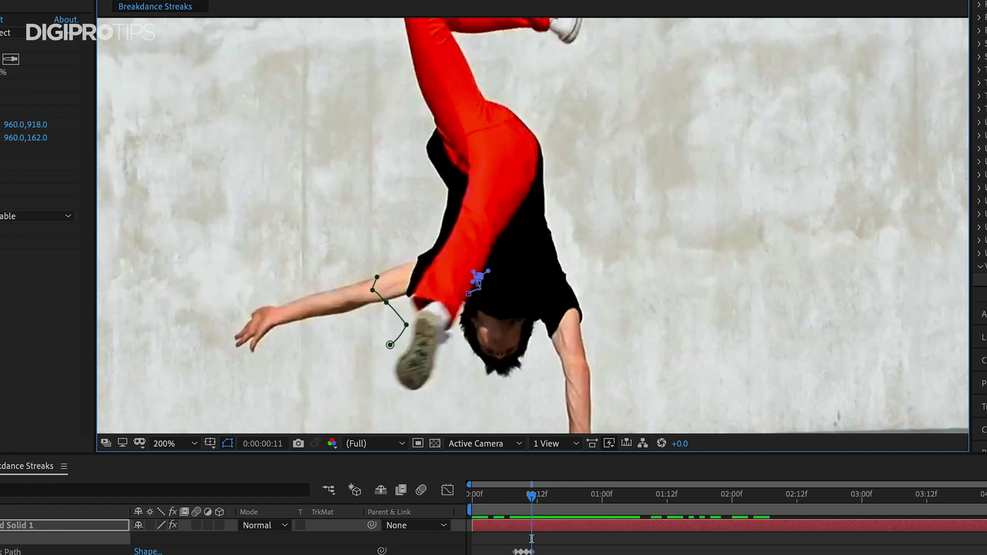
# - At frame 11, move the second mask across the lower leg toward the shoe and trim its upper end
pyautogui.click(531, 538)
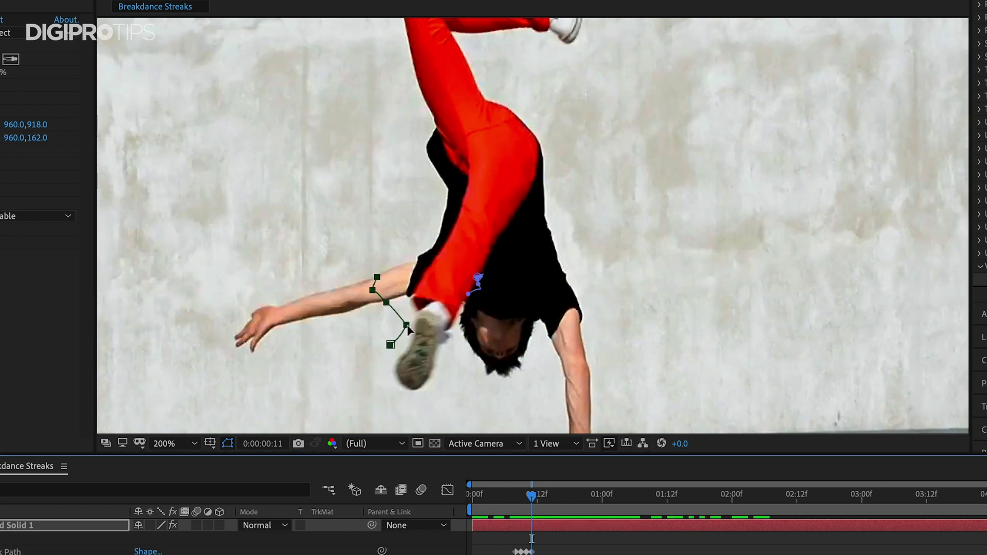
pyautogui.moveTo(406, 327); pyautogui.dragTo(465, 313)
pyautogui.moveTo(435, 264)
pyautogui.mouseDown()
pyautogui.moveTo(426, 264)
pyautogui.moveTo(435, 268)
pyautogui.mouseUp()
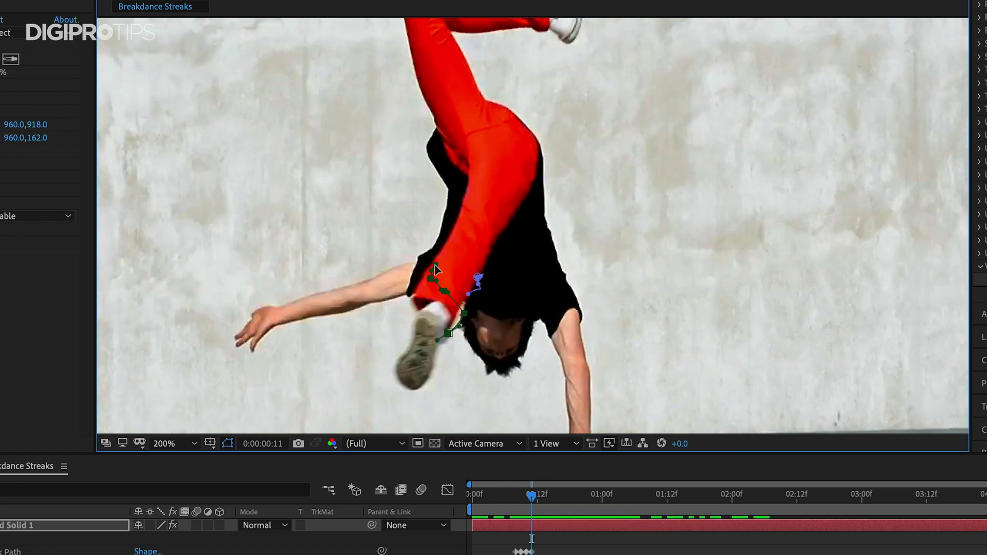
pyautogui.click(434, 265)
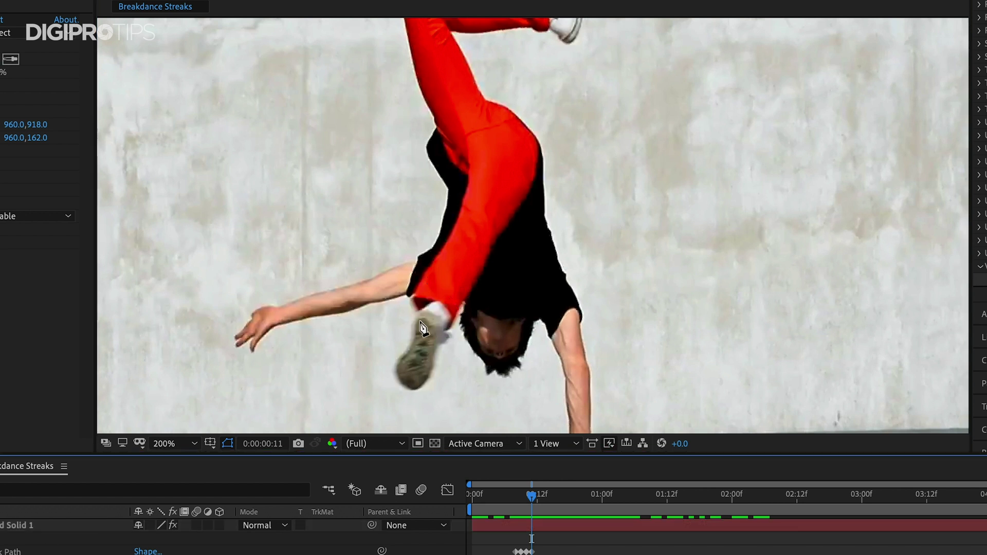
# - At frame 11, outline the shoe sole with a closed third mask and enable keyframing of its path
pyautogui.click(31, 522)
pyautogui.click(416, 311)
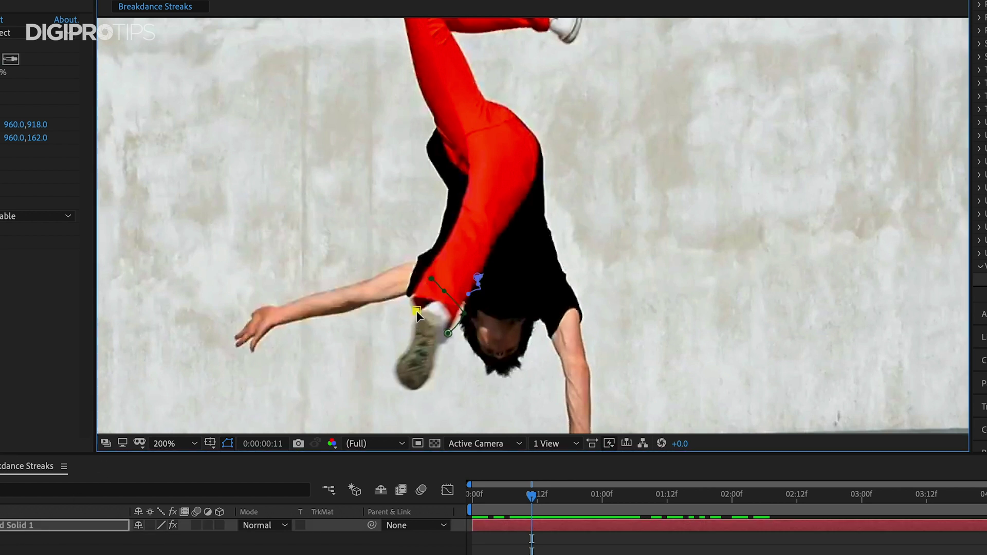
pyautogui.click(415, 333)
pyautogui.moveTo(410, 346); pyautogui.dragTo(406, 350)
pyautogui.click(394, 360)
pyautogui.click(399, 379)
pyautogui.click(427, 378)
pyautogui.click(437, 334)
pyautogui.click(439, 318)
pyautogui.click(428, 310)
pyautogui.click(416, 311)
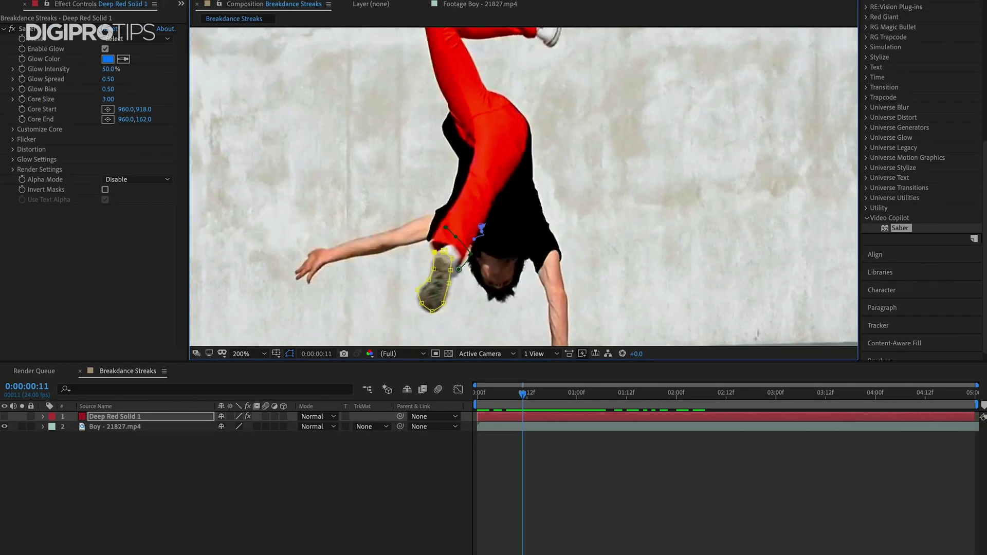
pyautogui.press('m')
pyautogui.click(84, 477)
# - At frame 12, move the second mask to the swinging ankle and reshape it into a shorter curve beside the shoe
pyautogui.press('pagedown')
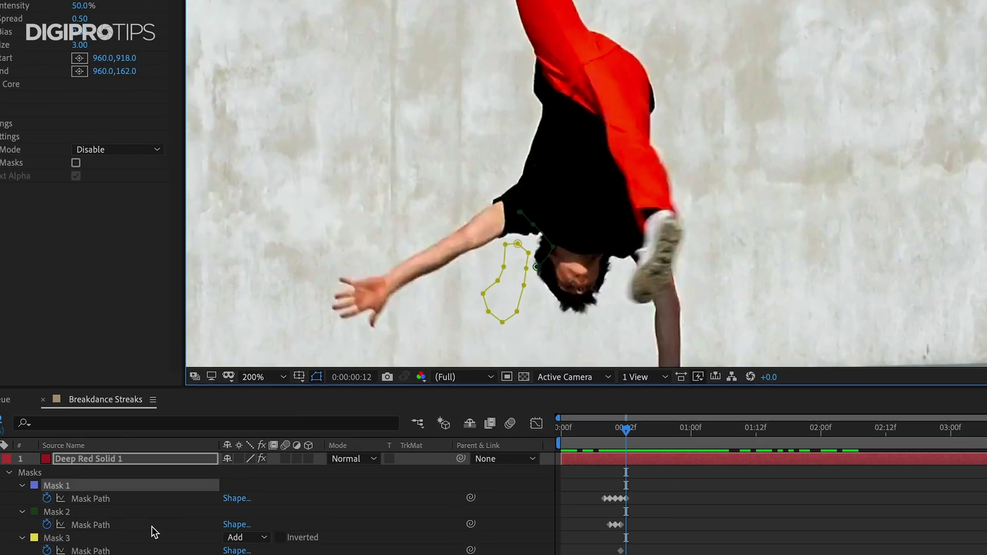
pyautogui.click(62, 513)
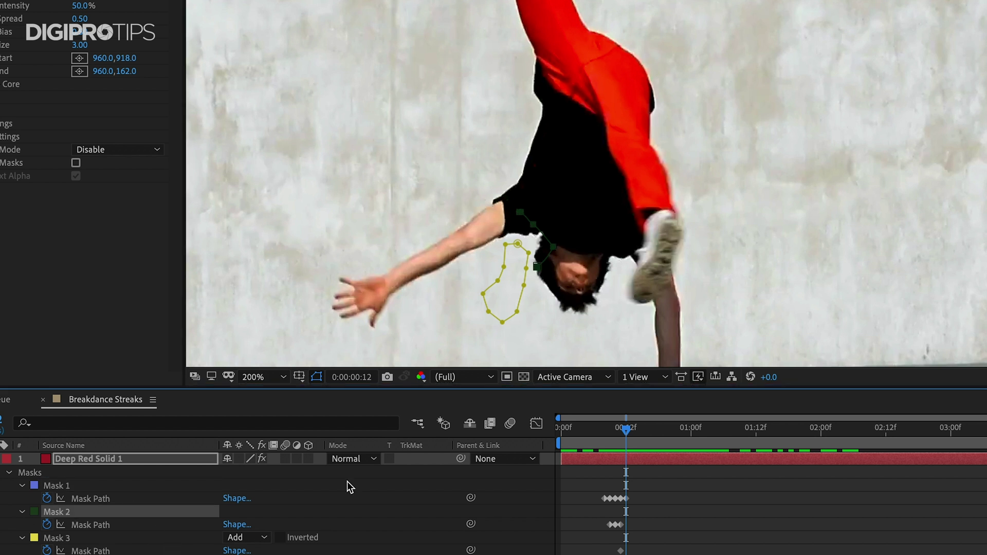
pyautogui.click(134, 527)
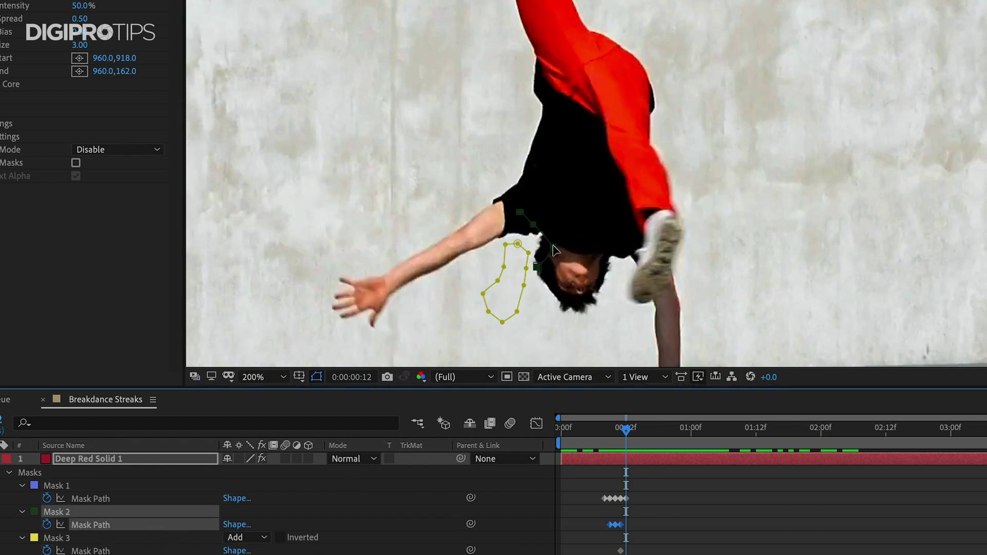
pyautogui.moveTo(554, 251); pyautogui.dragTo(699, 221)
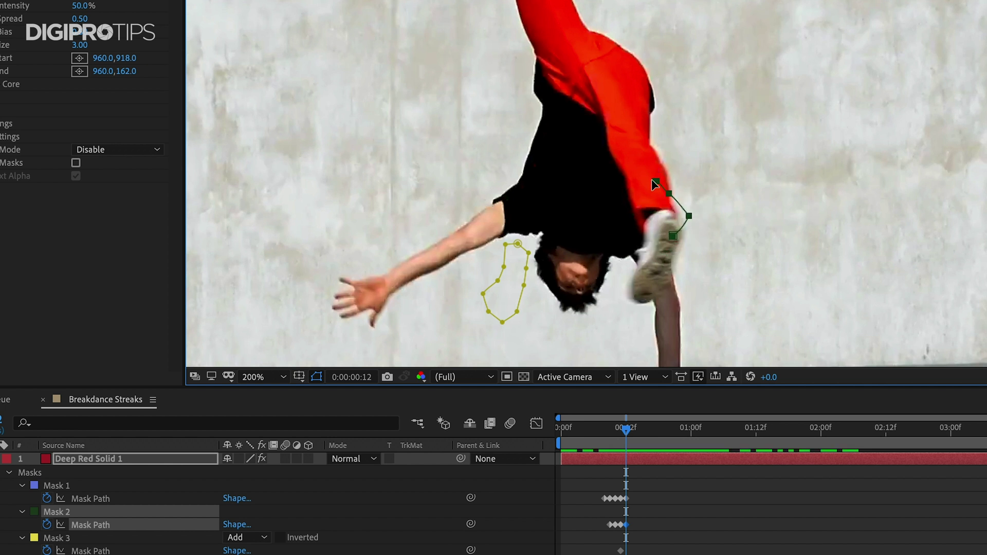
pyautogui.moveTo(655, 181); pyautogui.dragTo(654, 184)
pyautogui.click(656, 184)
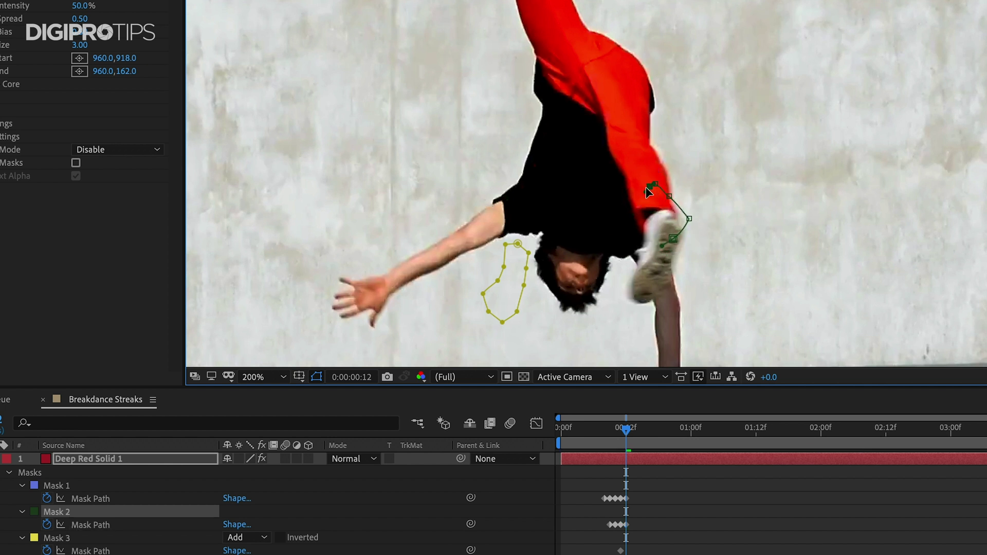
pyautogui.click(631, 196)
pyautogui.moveTo(655, 184)
pyautogui.mouseDown()
pyautogui.moveTo(670, 196)
pyautogui.moveTo(643, 198)
pyautogui.moveTo(666, 197)
pyautogui.mouseUp()
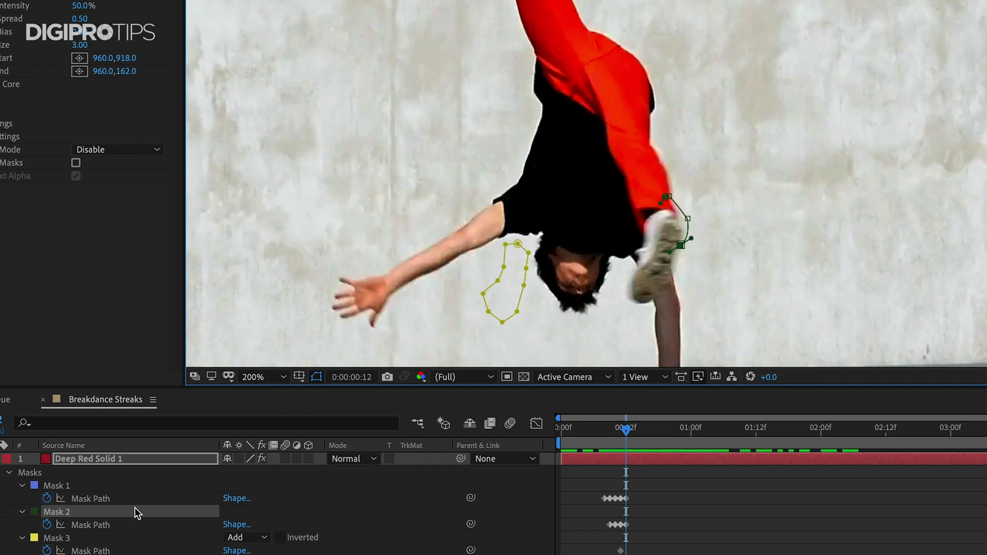
# - At frame 12, move the third mask onto the shoe and adjust its points to the sole's outline
pyautogui.click(59, 539)
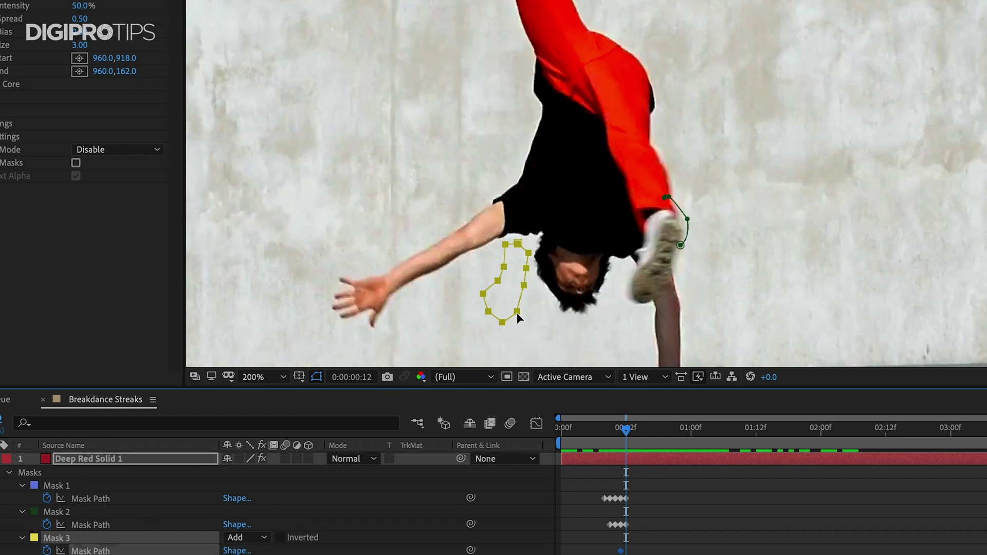
pyautogui.moveTo(516, 313); pyautogui.dragTo(681, 297)
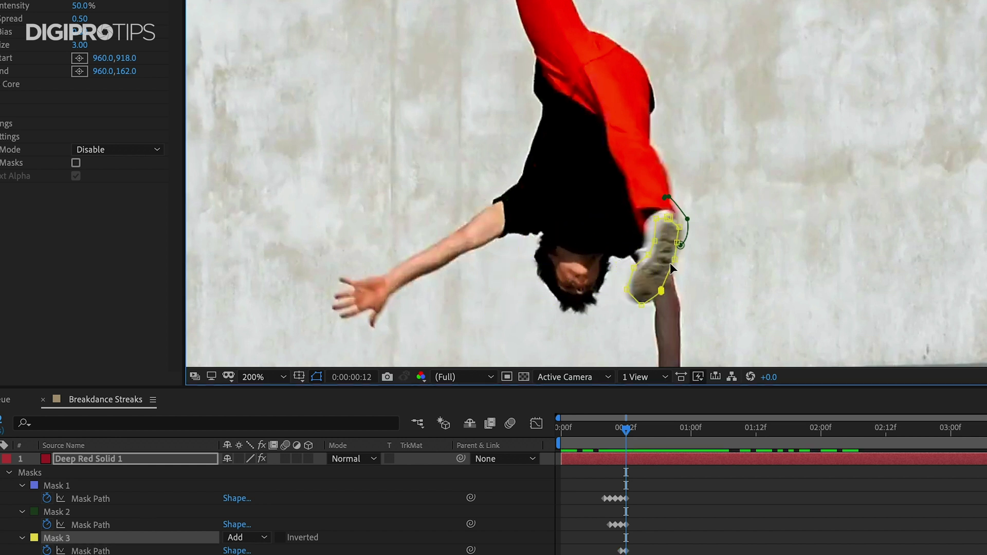
pyautogui.moveTo(632, 265); pyautogui.dragTo(641, 267)
# - At frame 13, move the second mask out of view and fit the third mask around the shoe sole
pyautogui.press('pagedown')
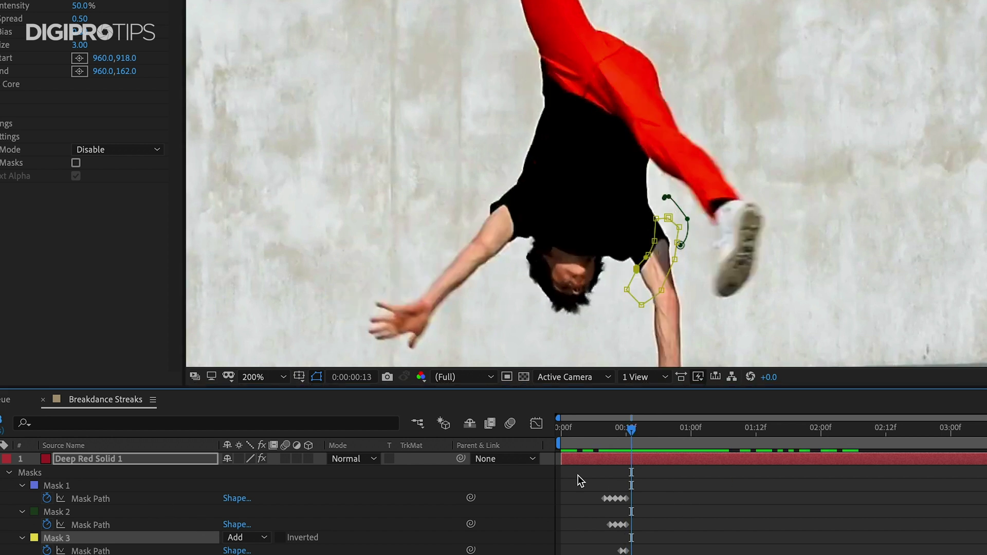
pyautogui.click(81, 514)
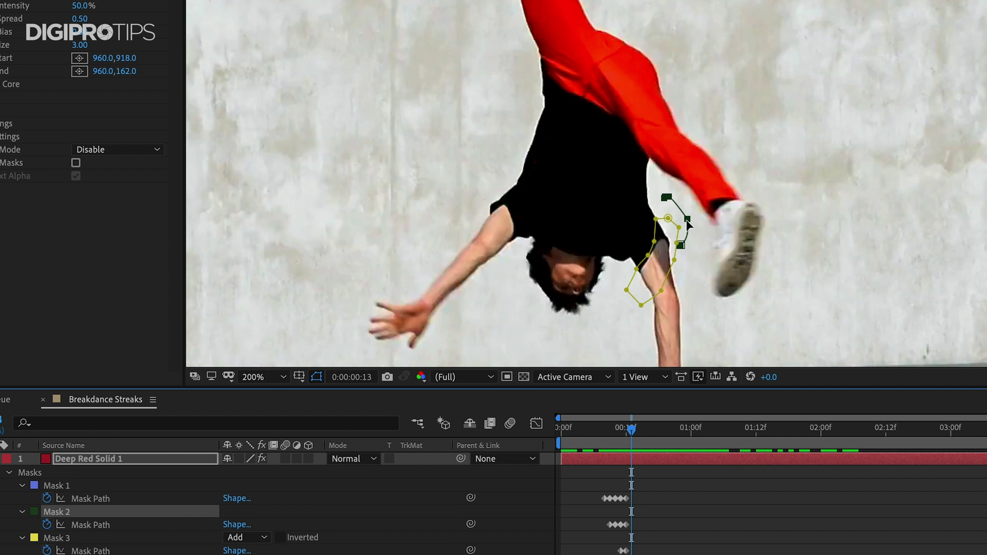
pyautogui.click(180, 539)
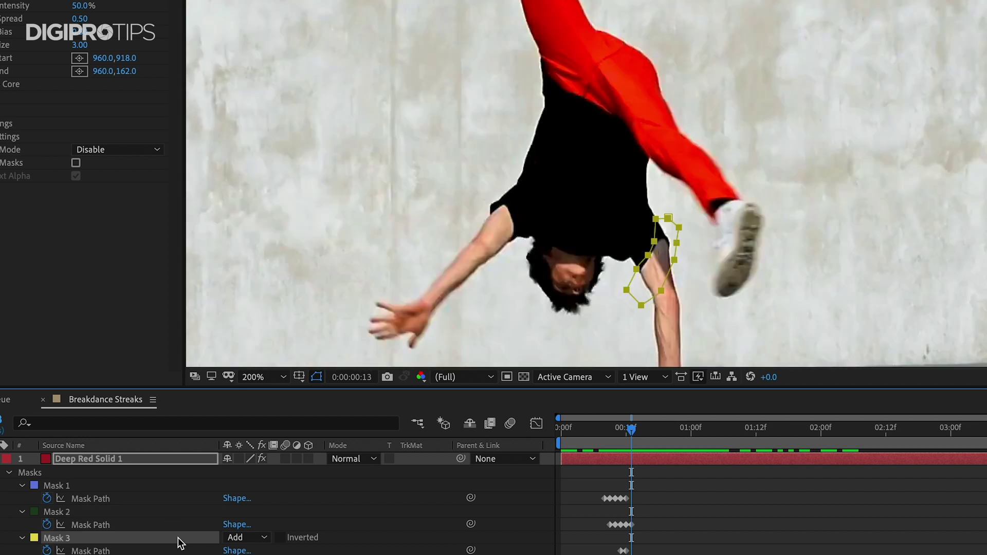
pyautogui.moveTo(672, 264); pyautogui.dragTo(762, 250)
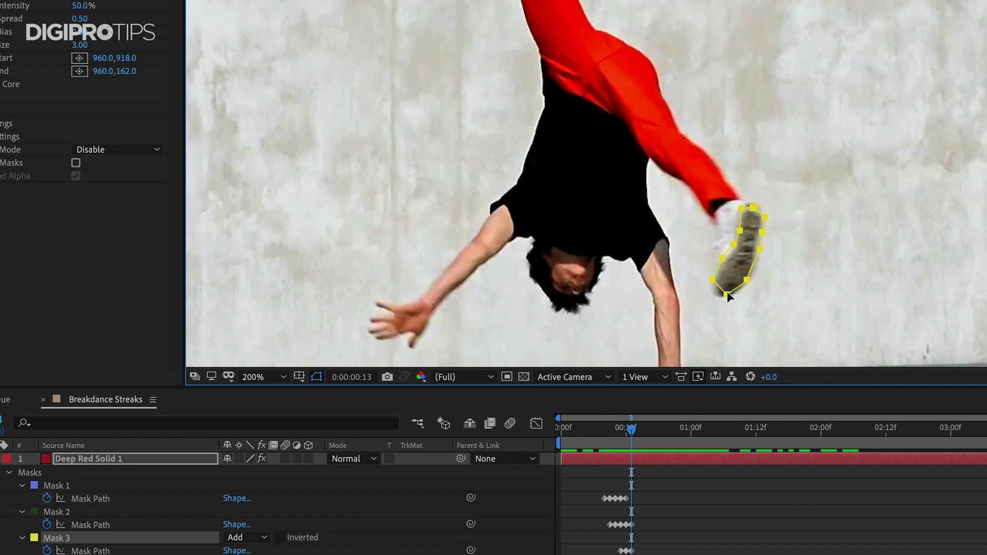
pyautogui.moveTo(725, 294); pyautogui.dragTo(748, 288)
# - At frame 14, reposition the third mask and fit its outline to the shoe sole
pyautogui.press('pagedown')
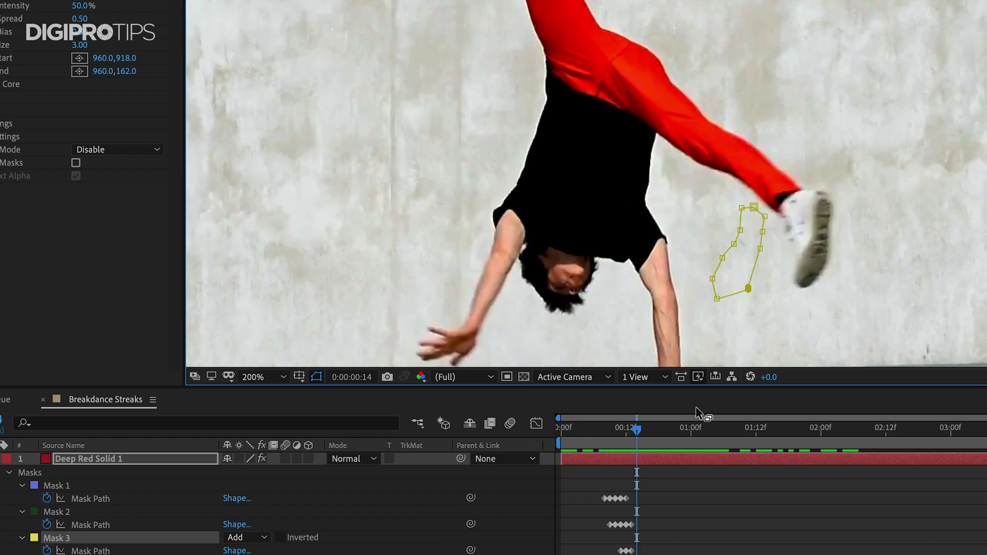
pyautogui.keyDown('alt'); pyautogui.click(760, 246); pyautogui.keyUp('alt')
pyautogui.moveTo(760, 246); pyautogui.dragTo(799, 289)
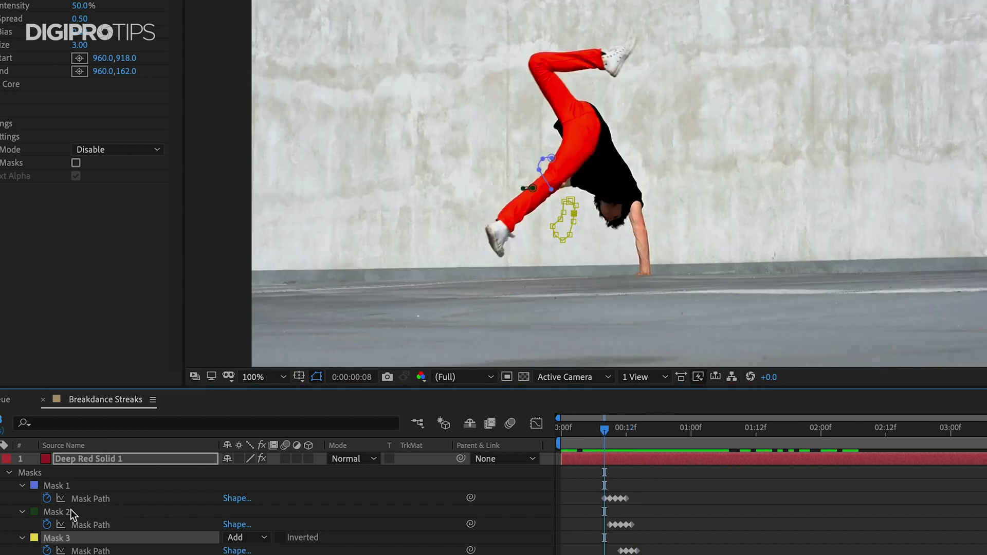
# - At frame 8, move the second mask's path off the footage into the empty area beside it
pyautogui.click(71, 512)
pyautogui.click(97, 524)
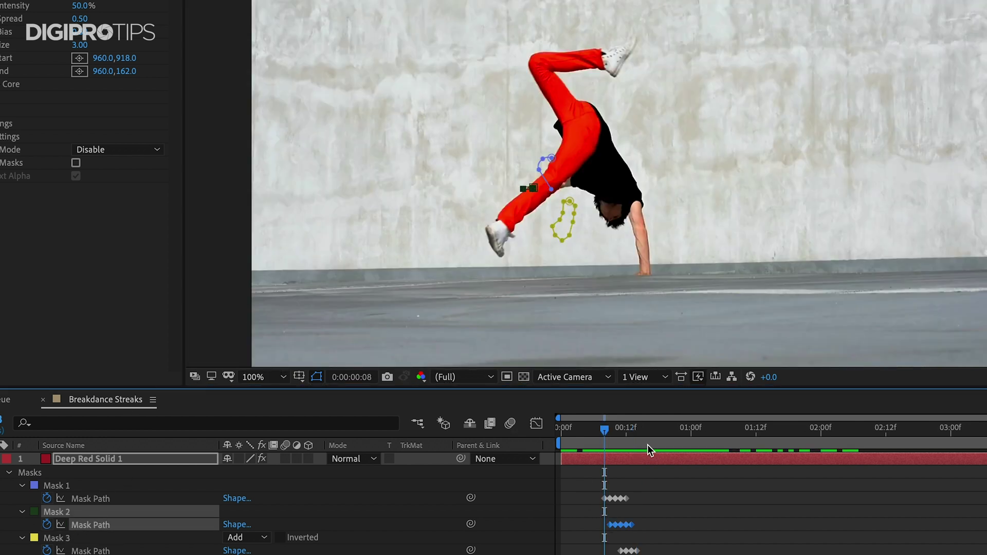
pyautogui.press('space')
pyautogui.press('space')
pyautogui.moveTo(535, 189); pyautogui.dragTo(230, 204)
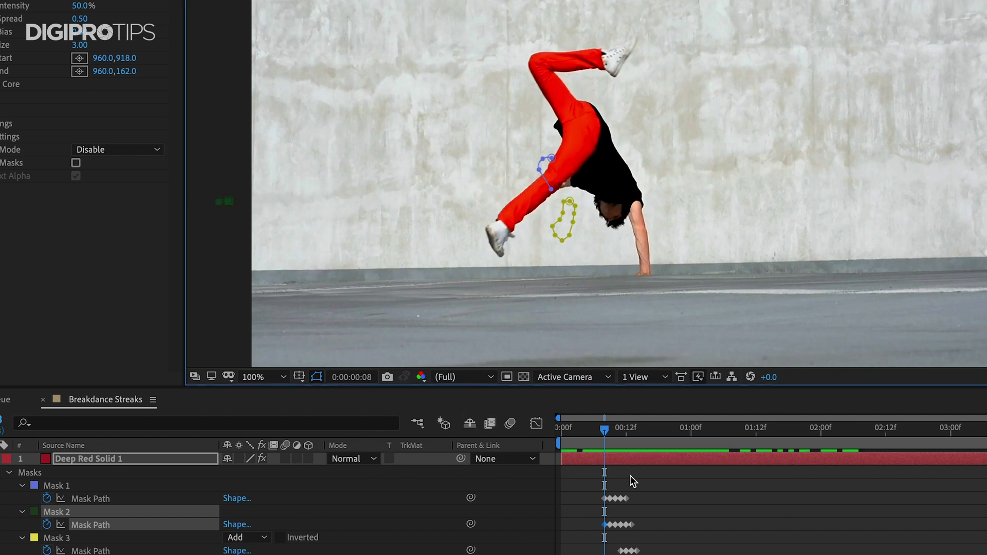
# - At frame 10, move the third mask's path off the footage into the empty area beside it
pyautogui.press('pagedown')
pyautogui.press('pagedown')
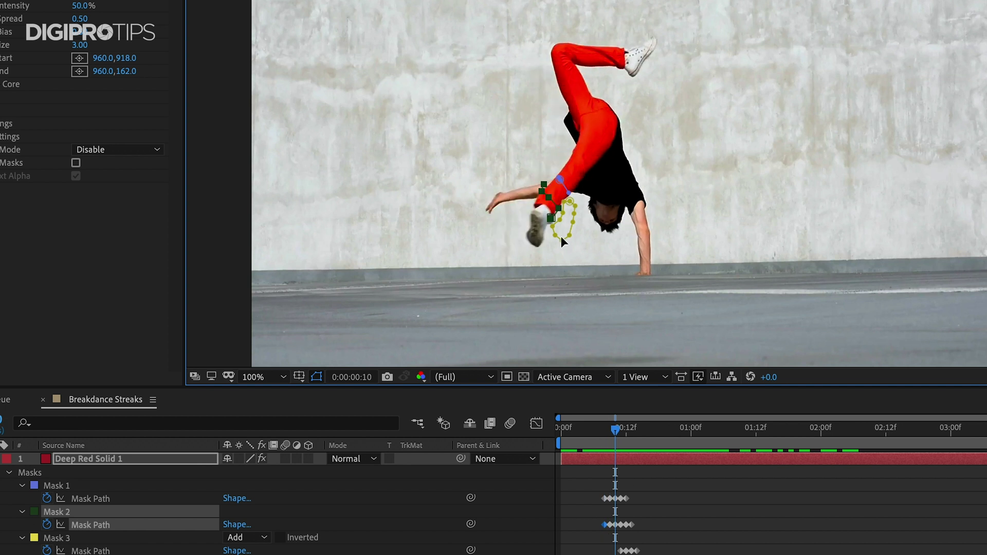
pyautogui.click(128, 549)
pyautogui.moveTo(563, 230); pyautogui.dragTo(221, 223)
# - Check the mask positions on the red solid by stepping through the opening frames of the movement
pyautogui.click(589, 507)
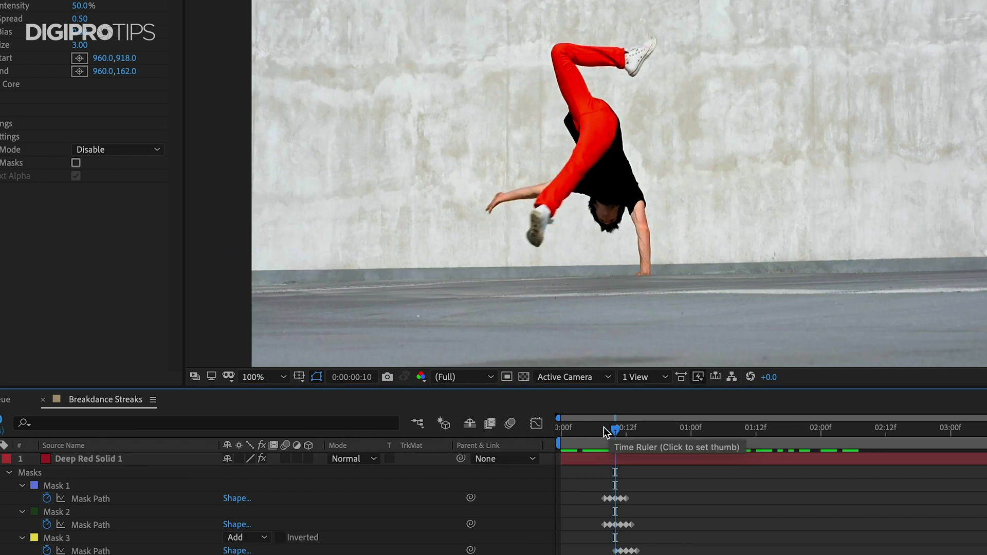
pyautogui.click(621, 431)
pyautogui.moveTo(622, 435)
pyautogui.mouseDown()
pyautogui.moveTo(604, 433)
pyautogui.moveTo(621, 430)
pyautogui.mouseUp()
pyautogui.click(131, 456)
pyautogui.click(170, 553)
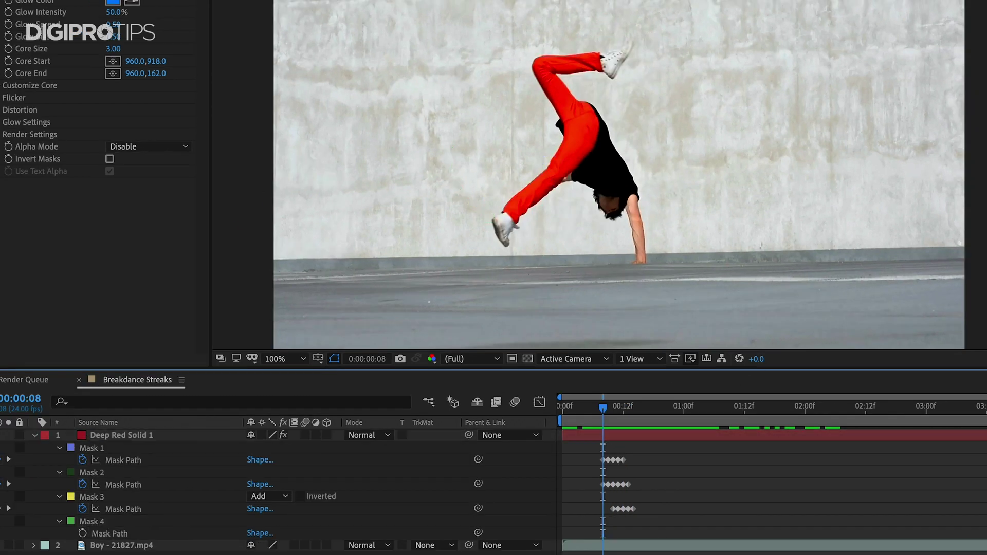
pyautogui.click(169, 523)
pyautogui.press('Delete')
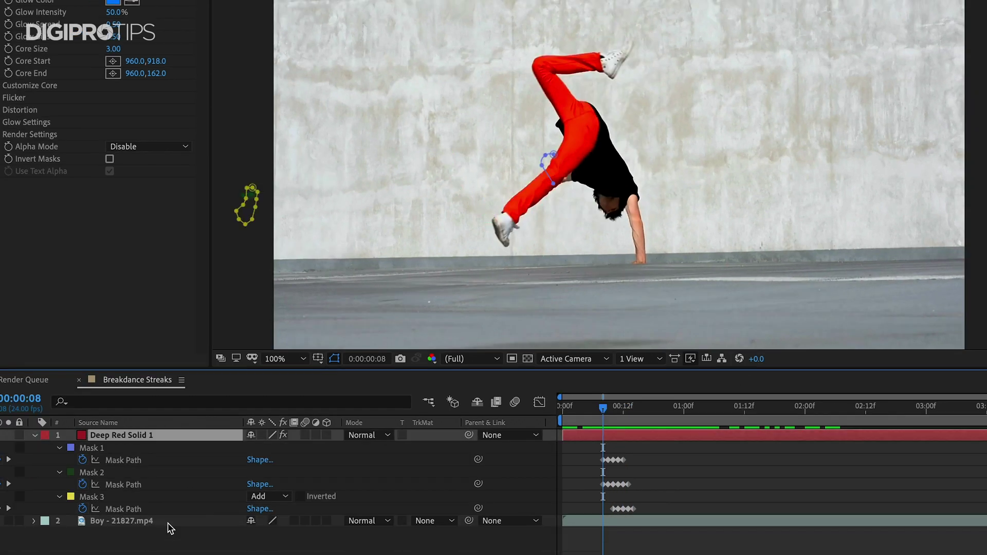
# - At frame 14, draw a fourth mask curving from the shoe down to the ground past the planted hand, and enable keyframing of its path
pyautogui.moveTo(628, 409); pyautogui.dragTo(633, 409)
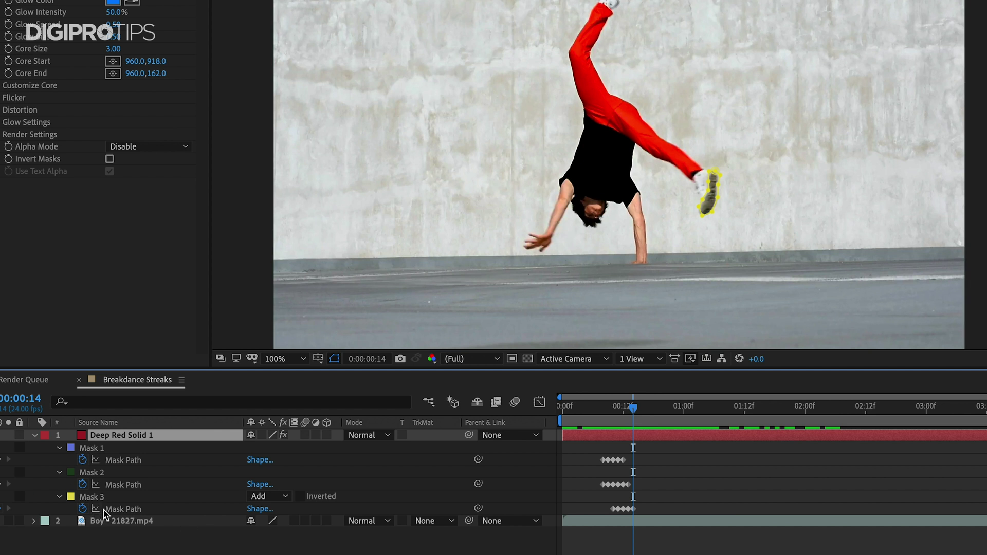
pyautogui.click(695, 220)
pyautogui.click(683, 237)
pyautogui.moveTo(664, 253); pyautogui.dragTo(596, 272)
pyautogui.click(635, 264)
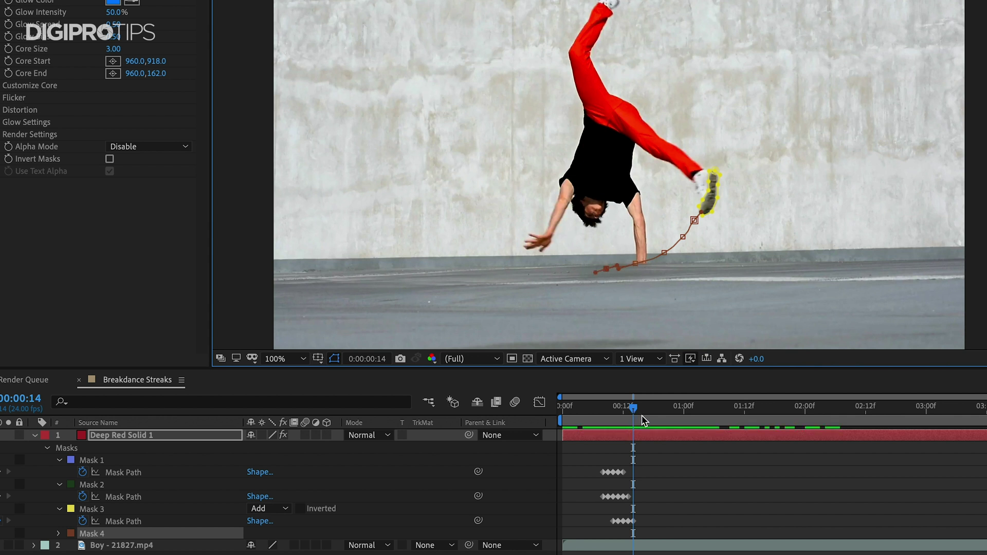
pyautogui.press('m')
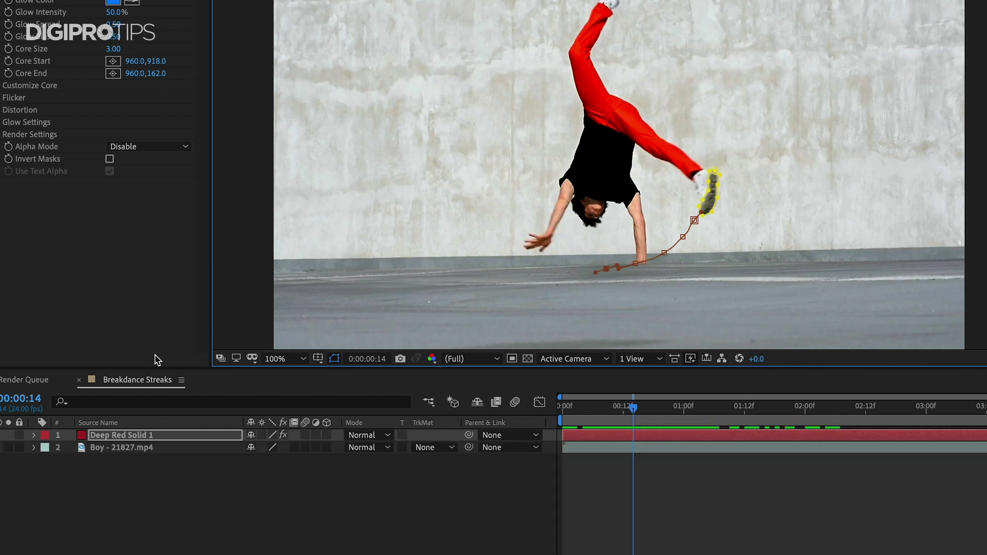
pyautogui.press('m')
pyautogui.click(82, 533)
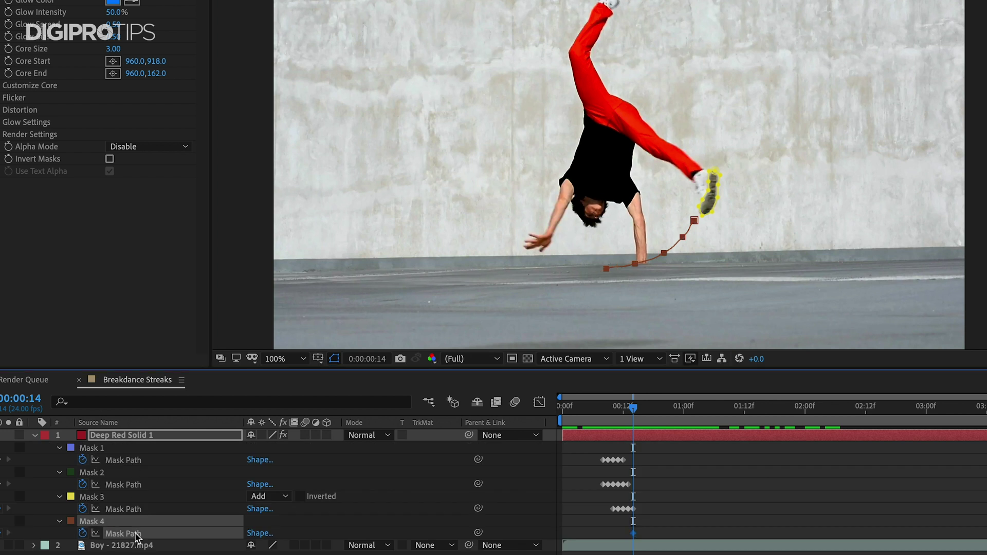
# - At frame 15, move the fourth mask's upper end to the shoe and reshape its curve down to the planted hand
pyautogui.press('pagedown')
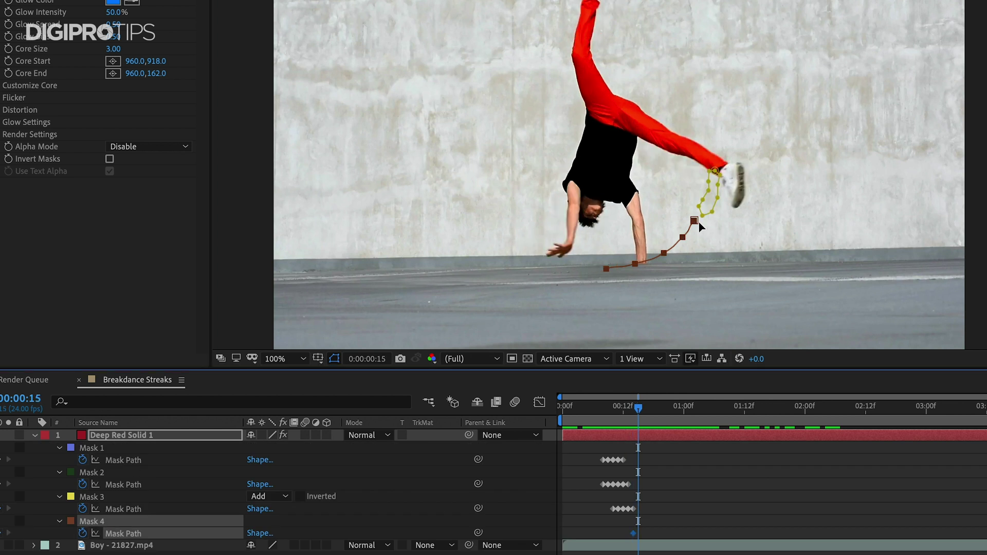
pyautogui.moveTo(692, 225); pyautogui.dragTo(730, 213)
pyautogui.click(644, 272)
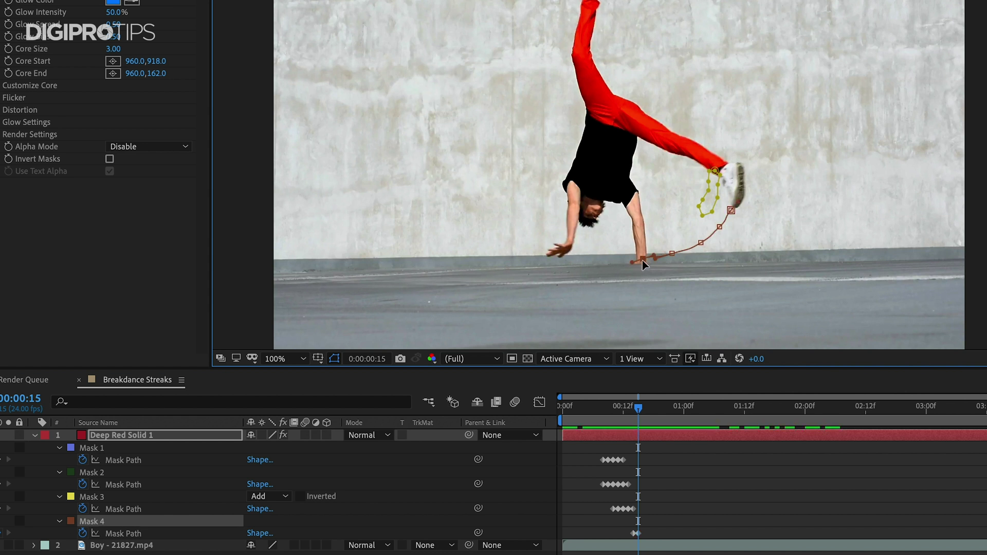
pyautogui.moveTo(643, 260); pyautogui.dragTo(729, 220)
pyautogui.click(706, 246)
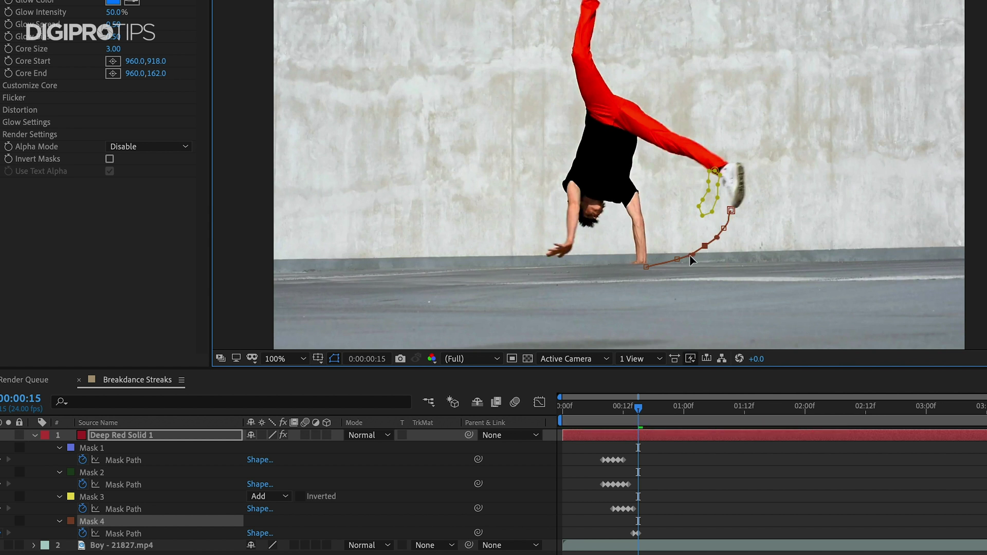
# - At frame 15, move the third mask's path away from the dancer and off the footage
pyautogui.press('pagedown')
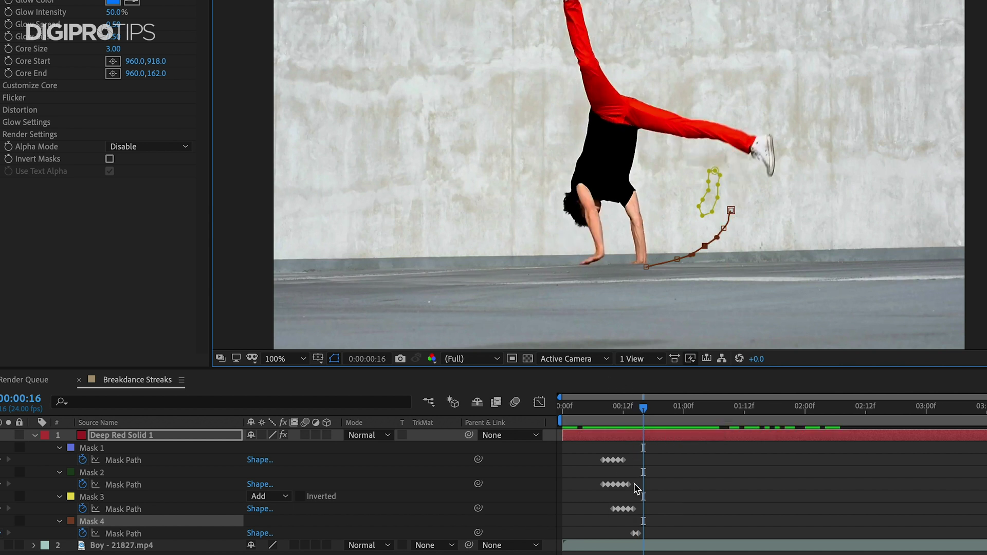
pyautogui.click(636, 408)
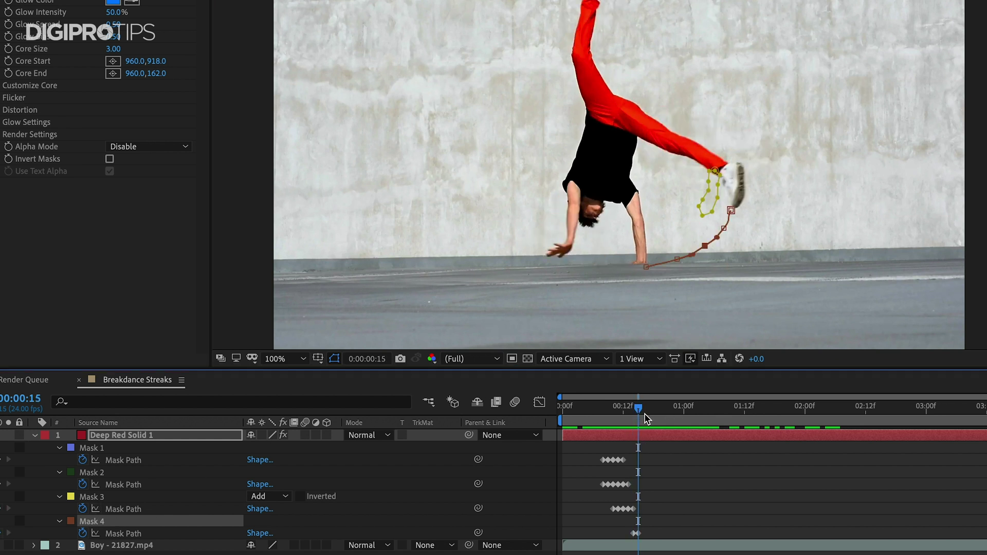
pyautogui.press('pageup')
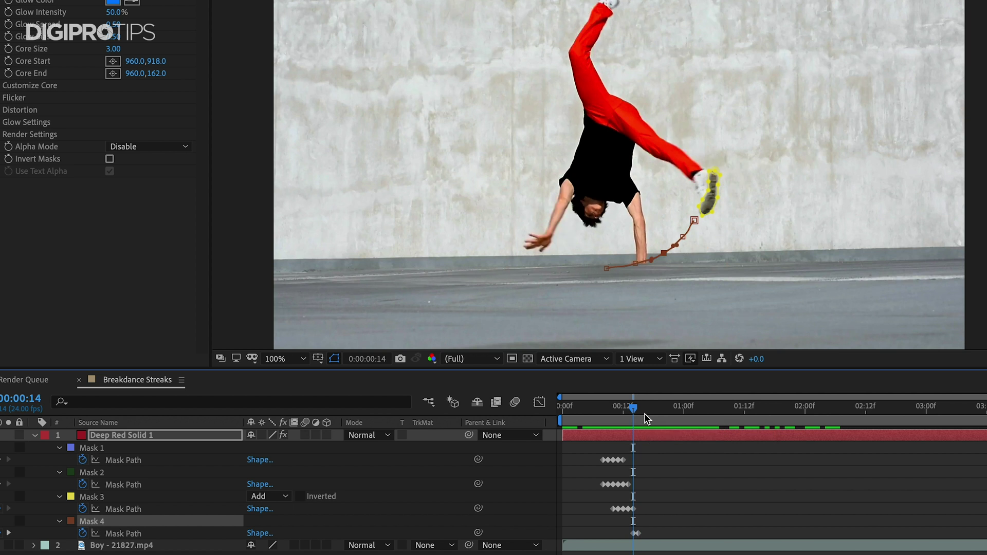
pyautogui.press('pagedown')
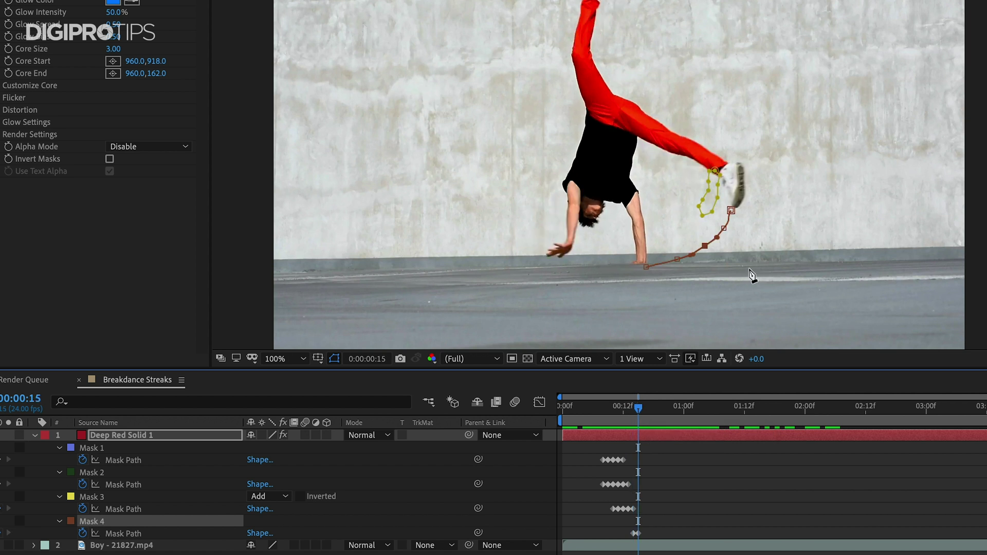
pyautogui.click(109, 507)
pyautogui.moveTo(712, 211); pyautogui.dragTo(986, 226)
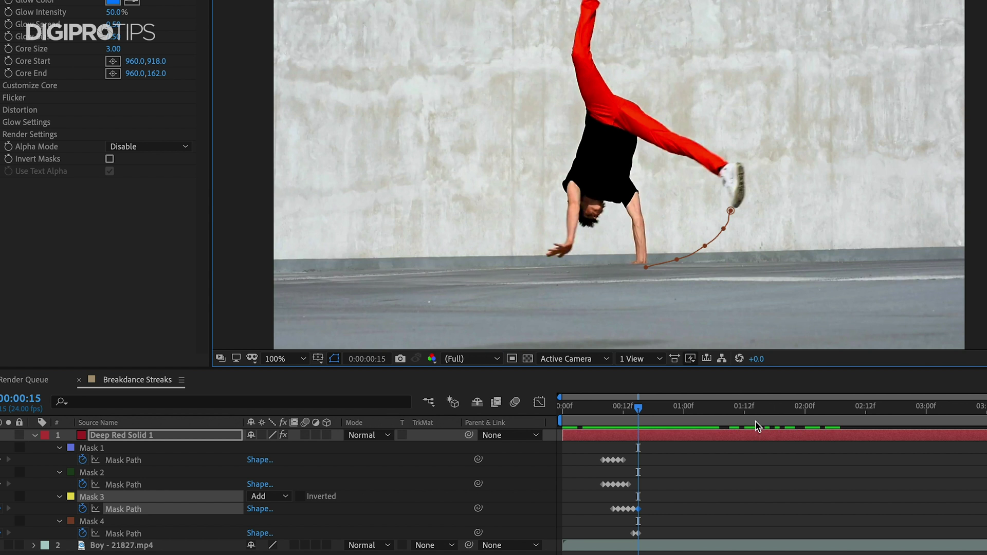
# - At frame 16, move the fourth mask's upper end to the shoe and reshape its curve down to the ground
pyautogui.click(108, 524)
pyautogui.press('pagedown')
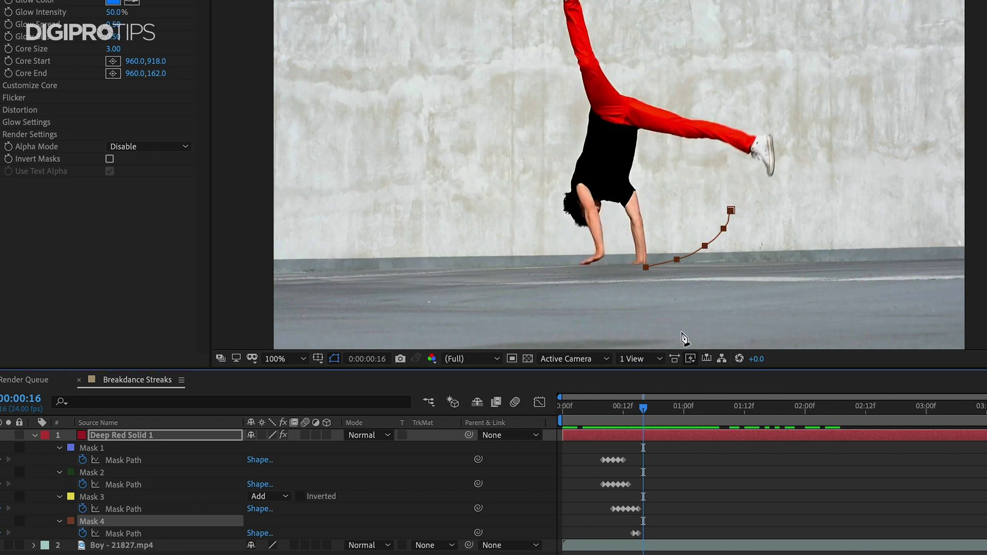
pyautogui.click(146, 534)
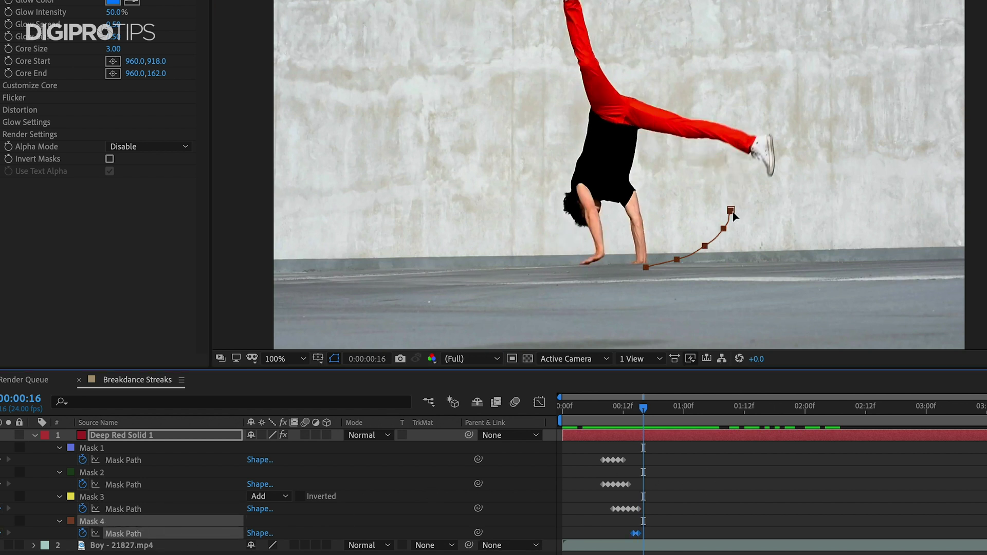
pyautogui.moveTo(731, 211); pyautogui.dragTo(768, 179)
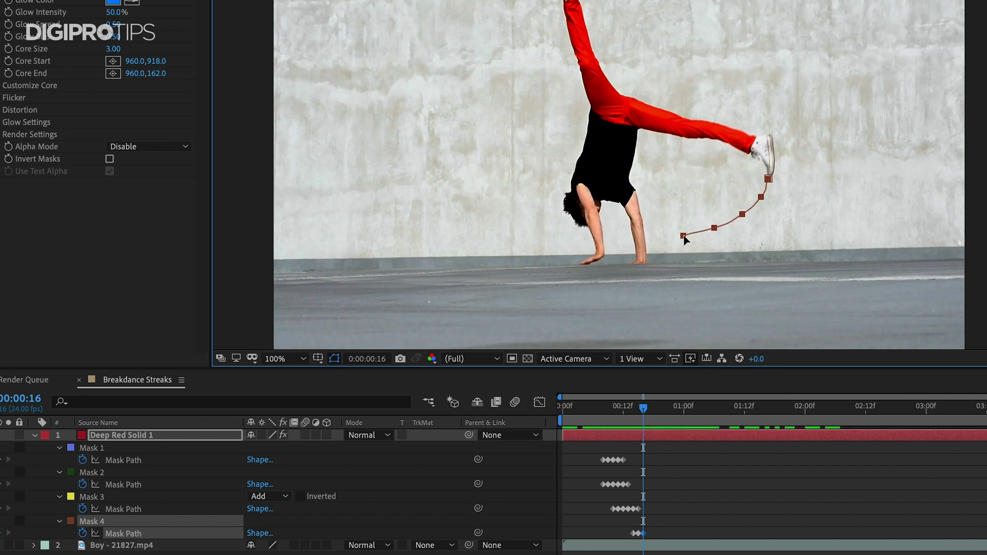
pyautogui.moveTo(684, 237); pyautogui.dragTo(768, 189)
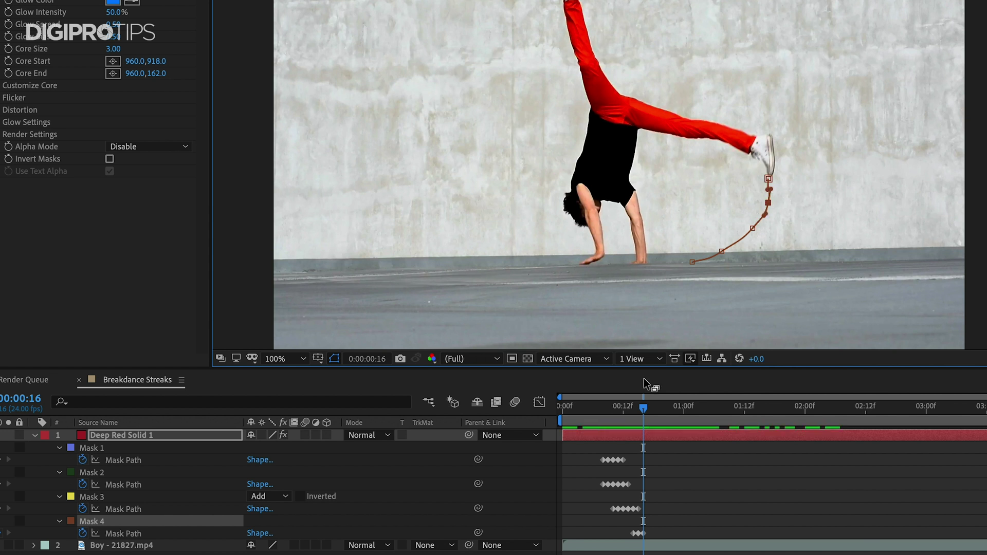
# - At frame 17, raise the fourth mask's upper end to the shoe and shift its remaining points into a smooth arc ending at the ground
pyautogui.press('pagedown')
pyautogui.moveTo(768, 179); pyautogui.dragTo(769, 169)
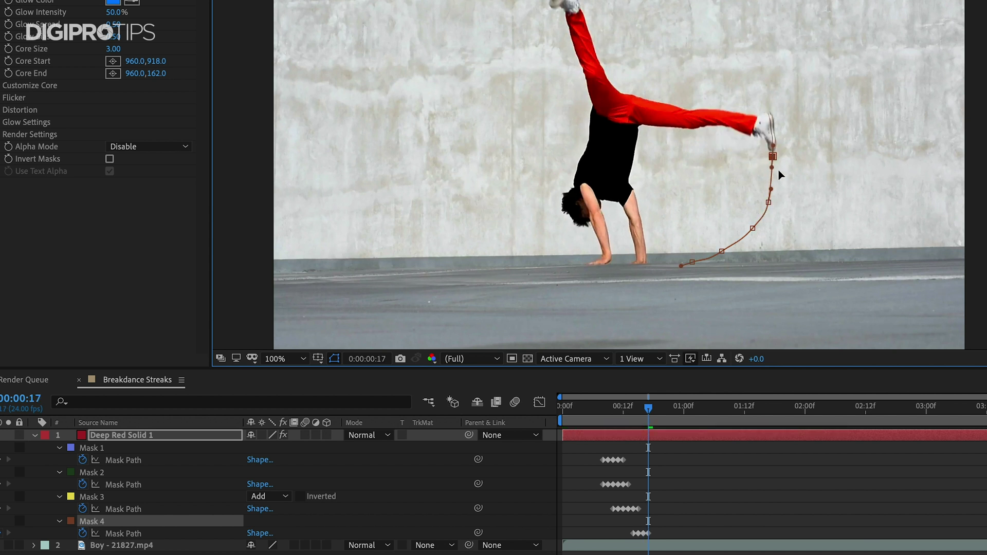
pyautogui.moveTo(767, 201); pyautogui.dragTo(771, 190)
pyautogui.moveTo(752, 227); pyautogui.dragTo(760, 218)
pyautogui.moveTo(720, 251)
pyautogui.mouseDown()
pyautogui.moveTo(738, 245)
pyautogui.moveTo(710, 262)
pyautogui.mouseUp()
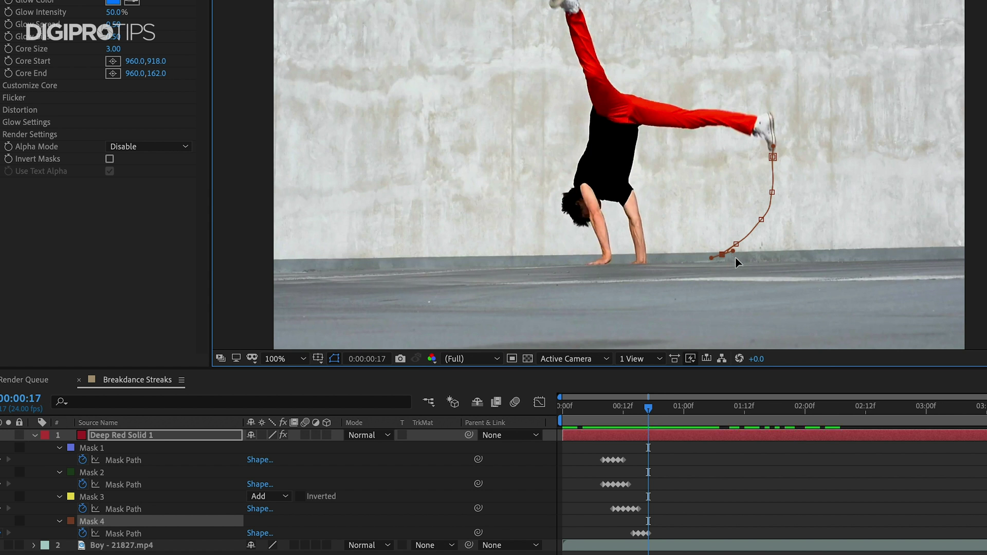
# - At frame 18, move the whole fourth mask path up to the shoe and adjust its points into a smooth trailing curve
pyautogui.press('pagedown')
pyautogui.click(125, 534)
pyautogui.moveTo(775, 163); pyautogui.dragTo(767, 135)
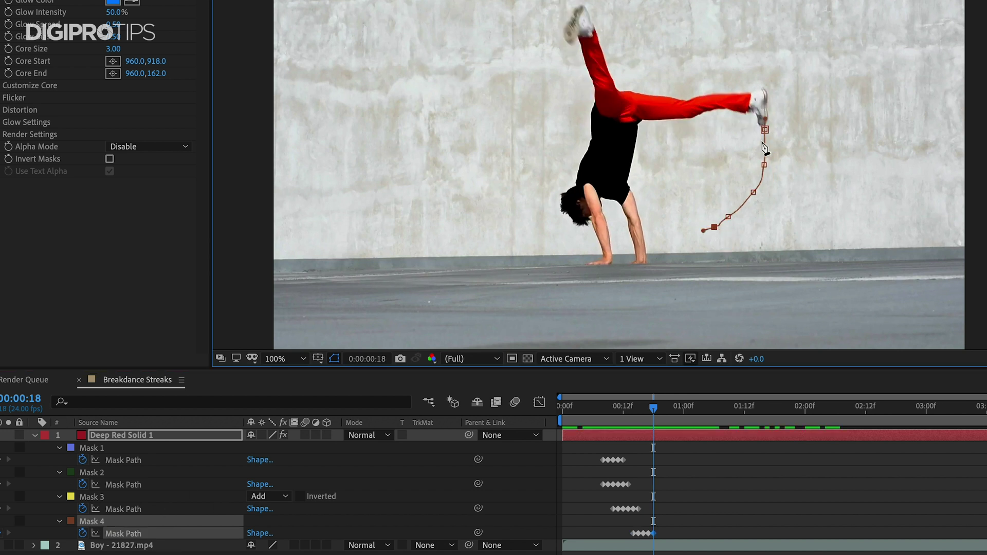
pyautogui.click(222, 520)
pyautogui.click(202, 533)
pyautogui.click(765, 129)
pyautogui.moveTo(764, 165); pyautogui.dragTo(767, 146)
pyautogui.moveTo(753, 192); pyautogui.dragTo(767, 179)
pyautogui.moveTo(728, 216); pyautogui.dragTo(717, 239)
pyautogui.click(746, 218)
pyautogui.moveTo(757, 202); pyautogui.dragTo(754, 208)
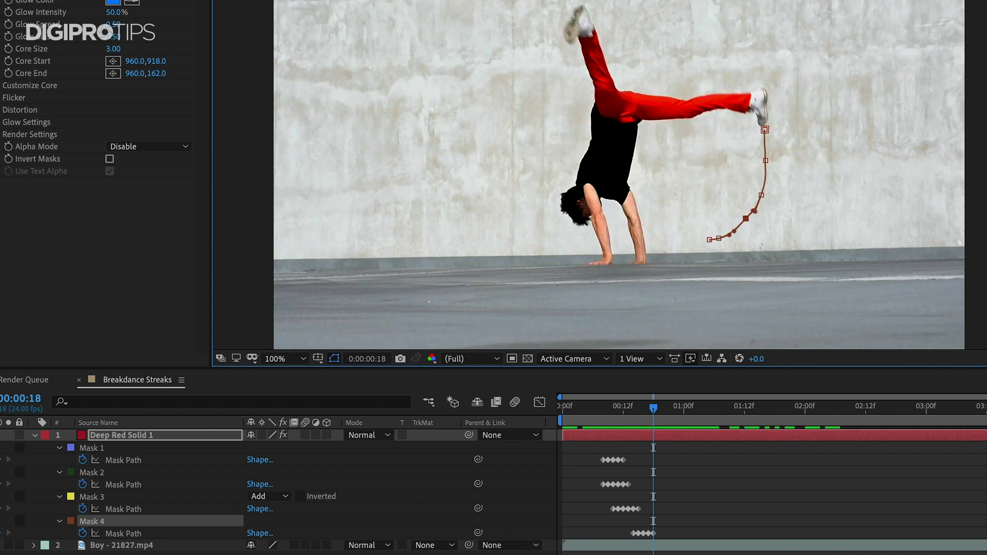
# - At frame 13, move the fourth mask's path off the footage into the empty area beside it
pyautogui.press('F2')
pyautogui.click(608, 406)
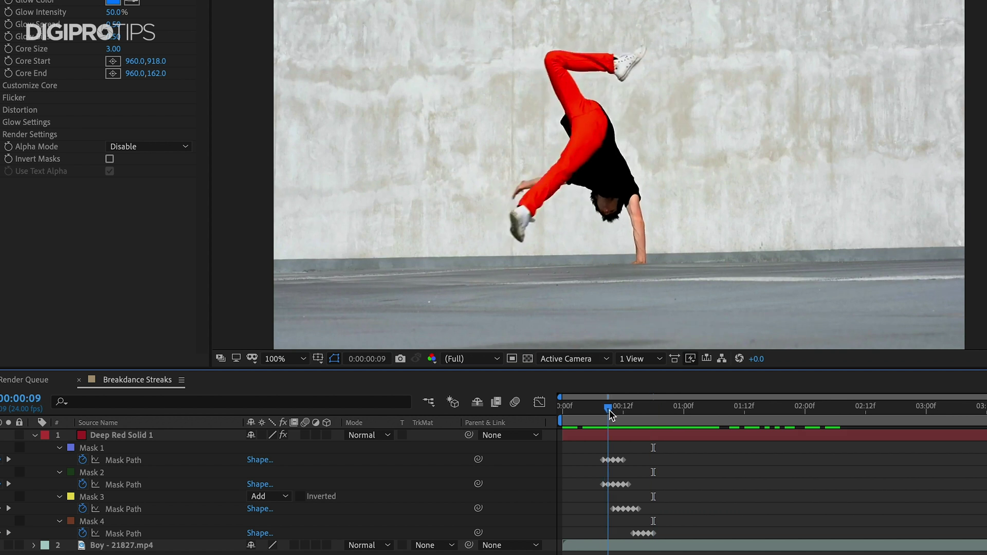
pyautogui.click(123, 435)
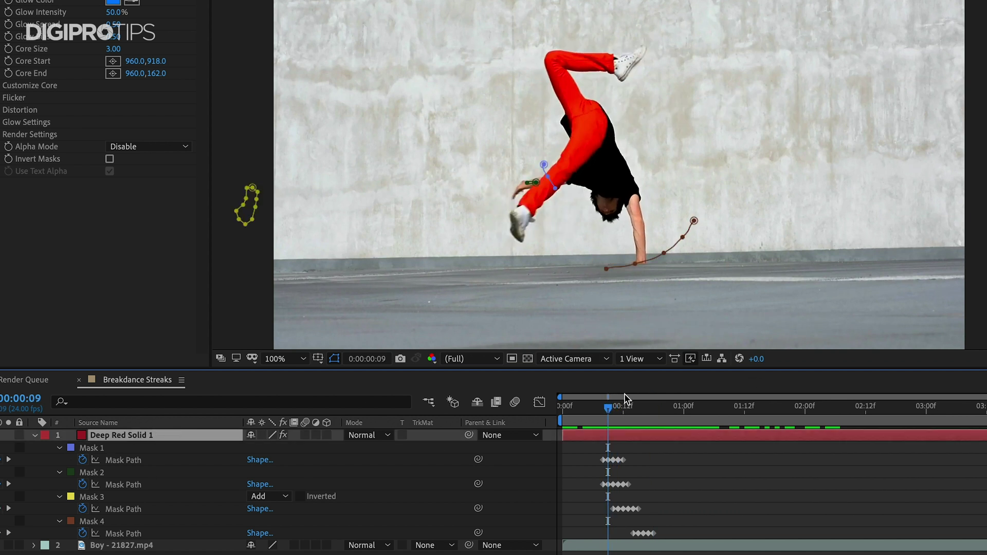
pyautogui.click(606, 409)
pyautogui.moveTo(610, 414); pyautogui.dragTo(641, 415)
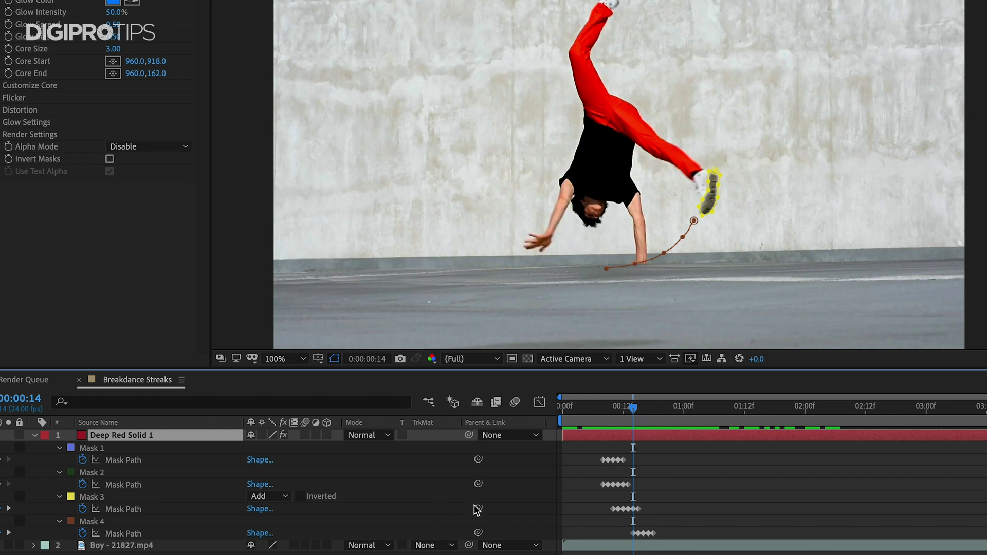
pyautogui.press('pageup')
pyautogui.click(92, 521)
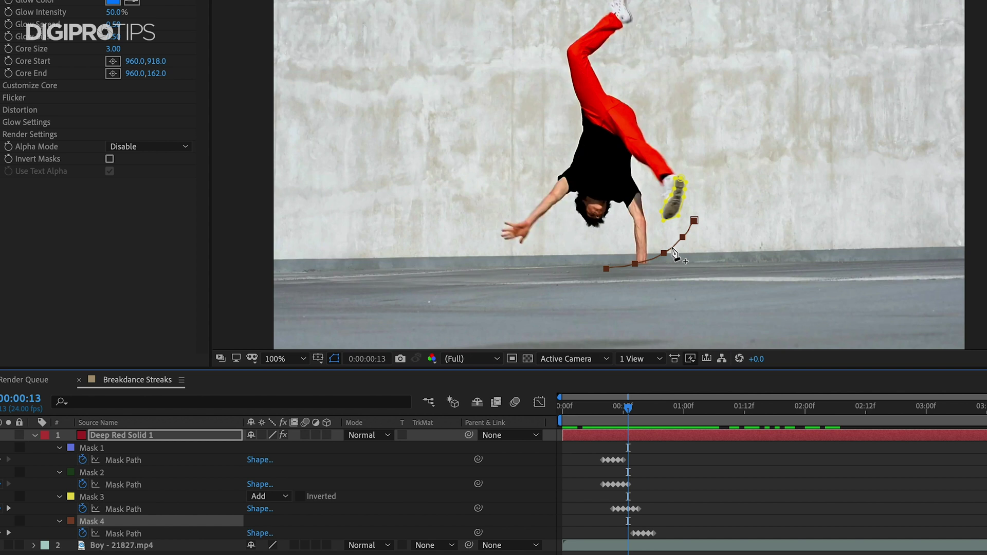
pyautogui.moveTo(665, 256); pyautogui.dragTo(222, 266)
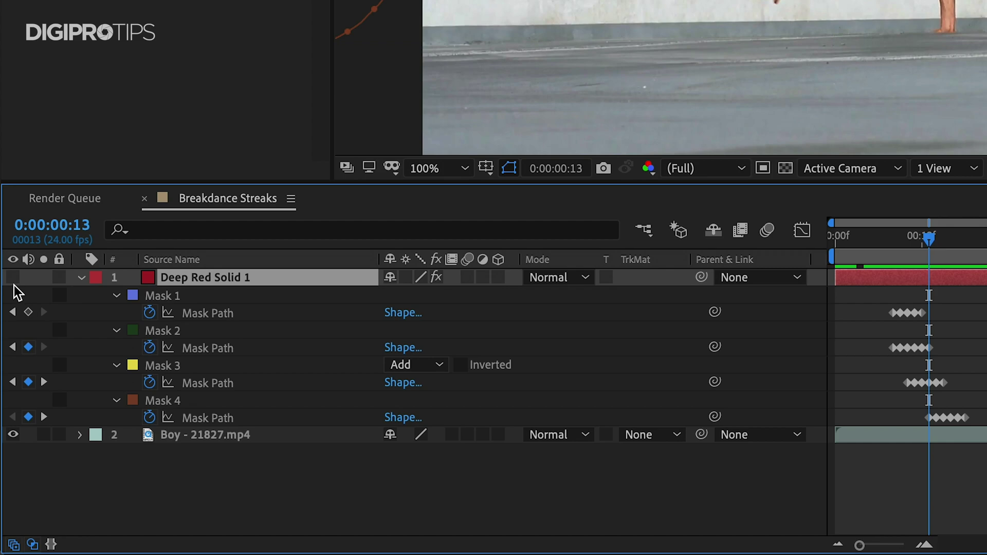
pyautogui.click(13, 279)
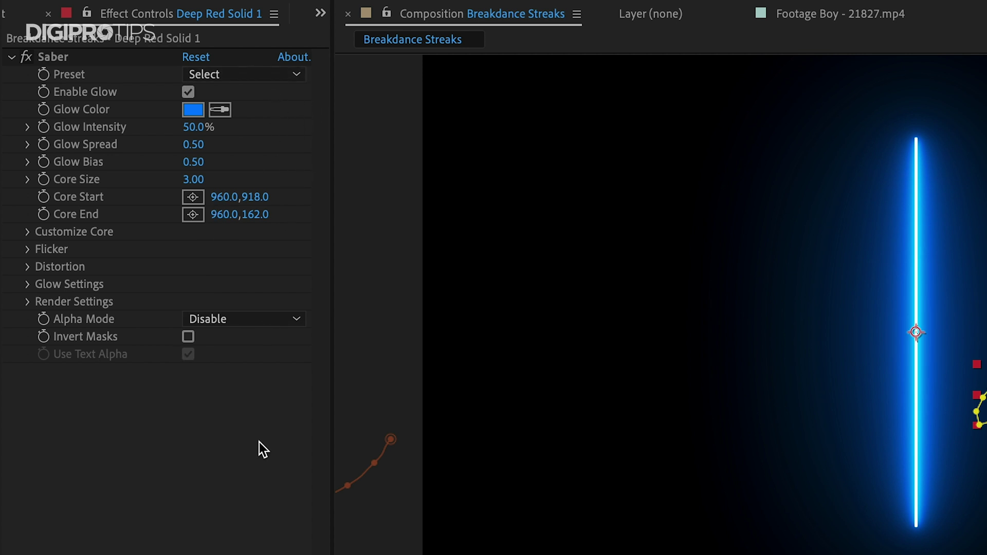
# - Try out several presets on the Saber effect, including Inferno, Energy, Ghost and Proton
pyautogui.click(257, 75)
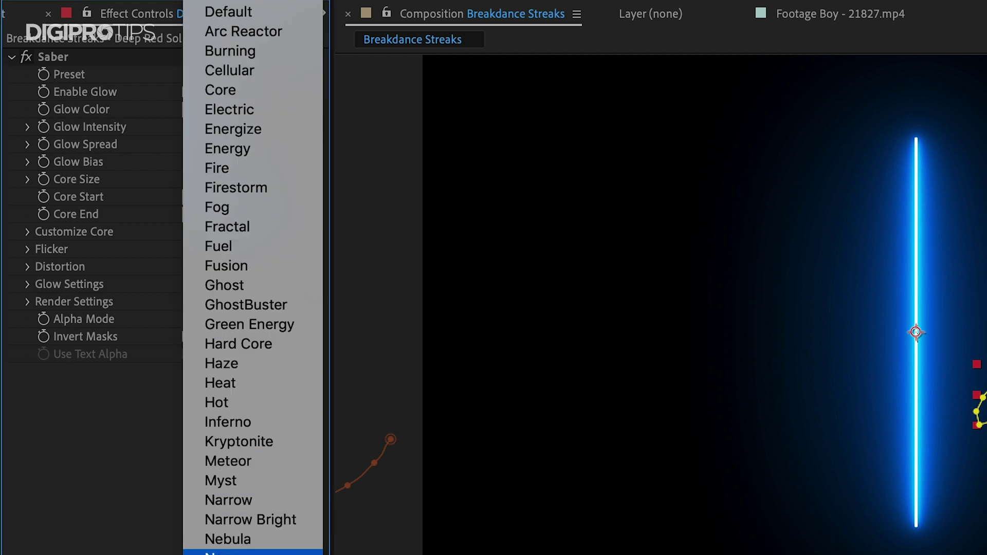
pyautogui.click(263, 423)
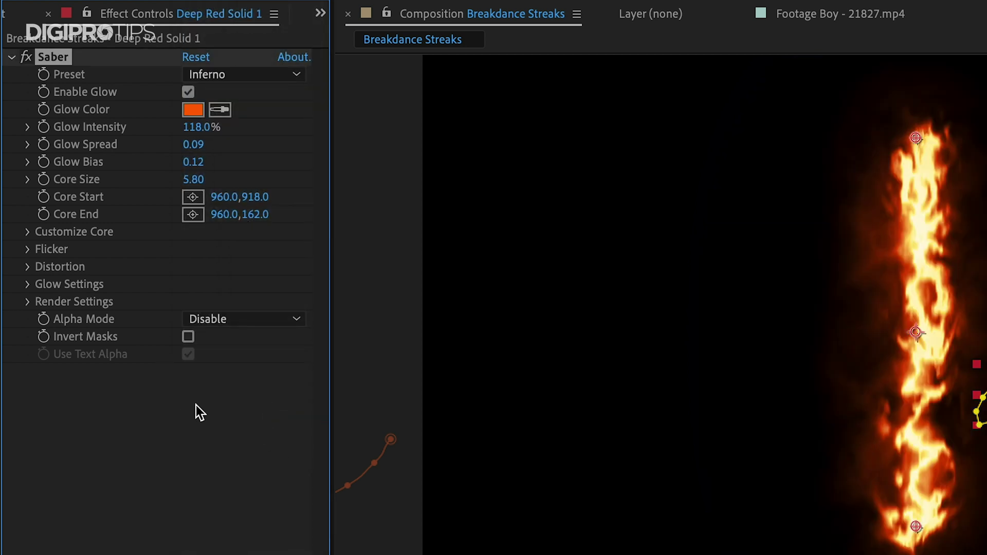
pyautogui.click(267, 75)
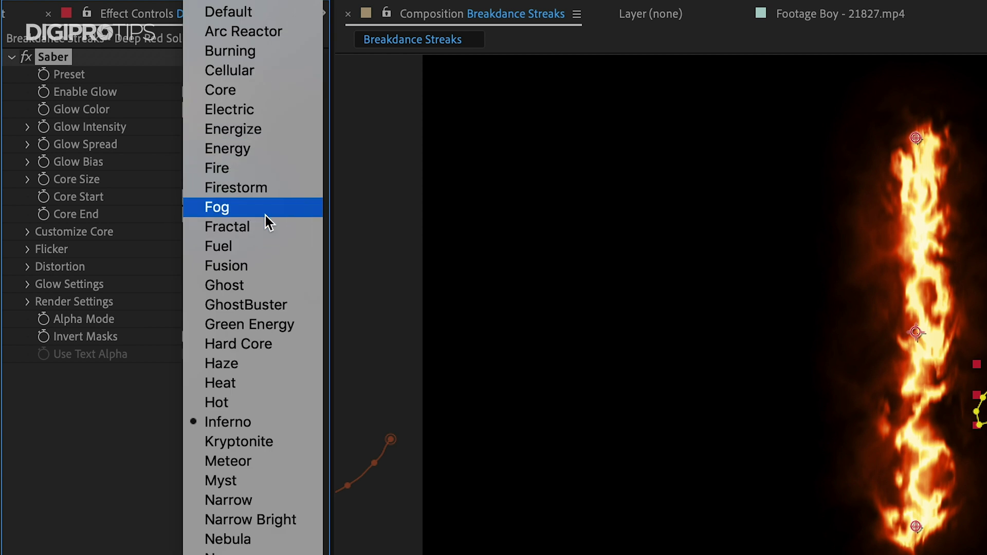
pyautogui.click(301, 152)
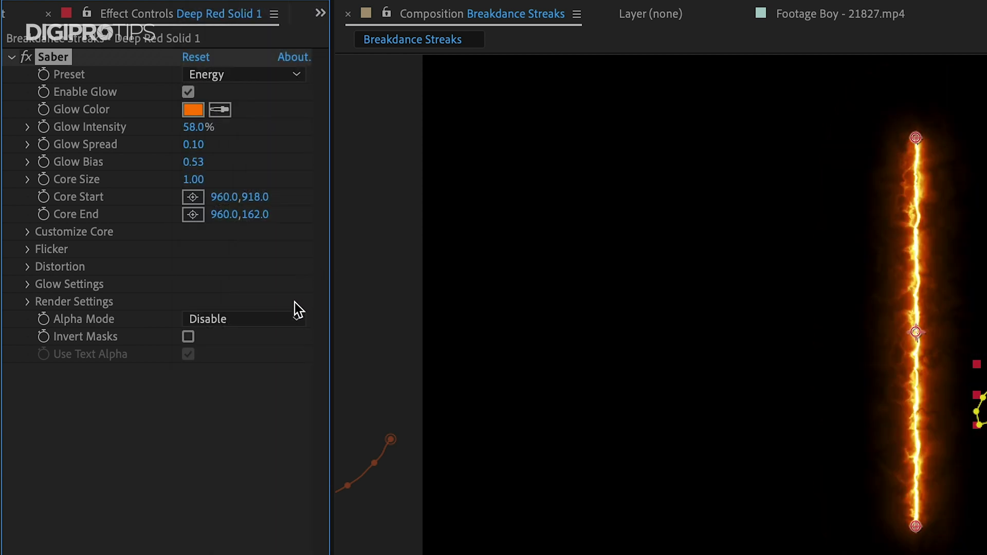
pyautogui.click(291, 77)
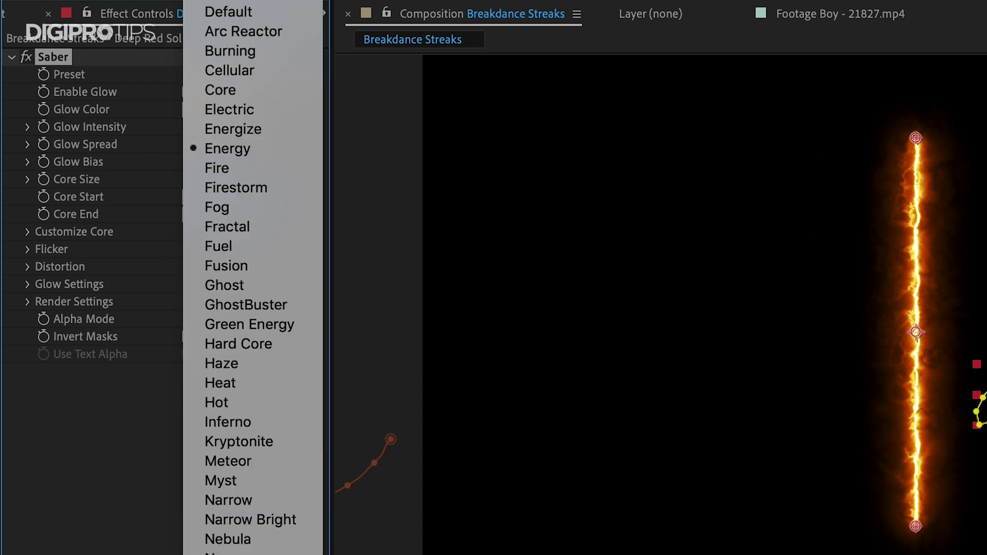
pyautogui.click(247, 554)
pyautogui.click(291, 74)
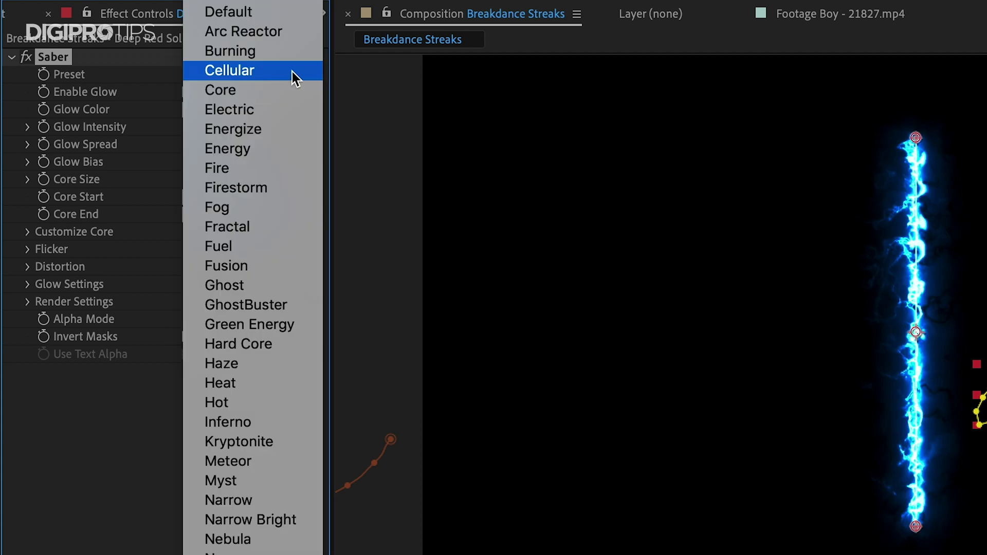
pyautogui.click(305, 286)
pyautogui.click(292, 75)
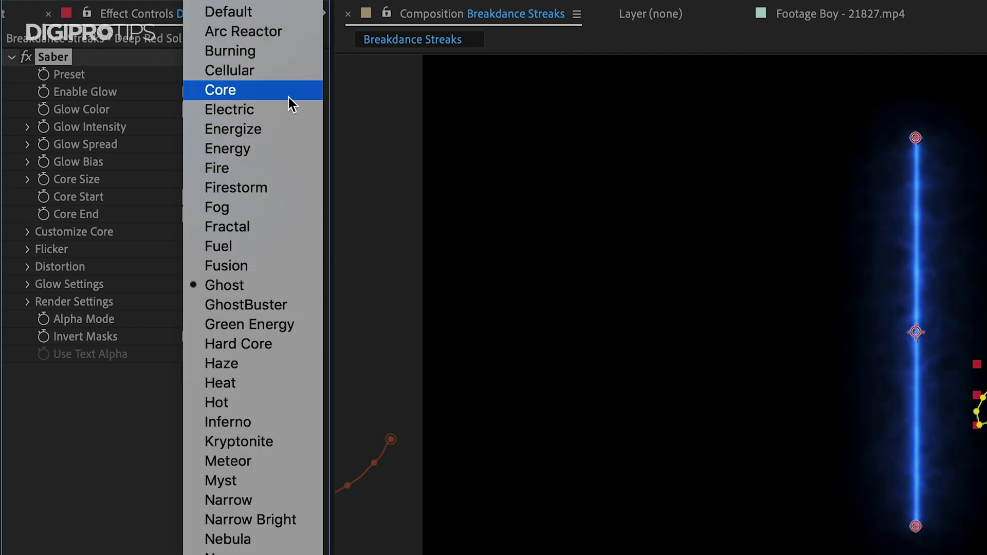
pyautogui.click(299, 554)
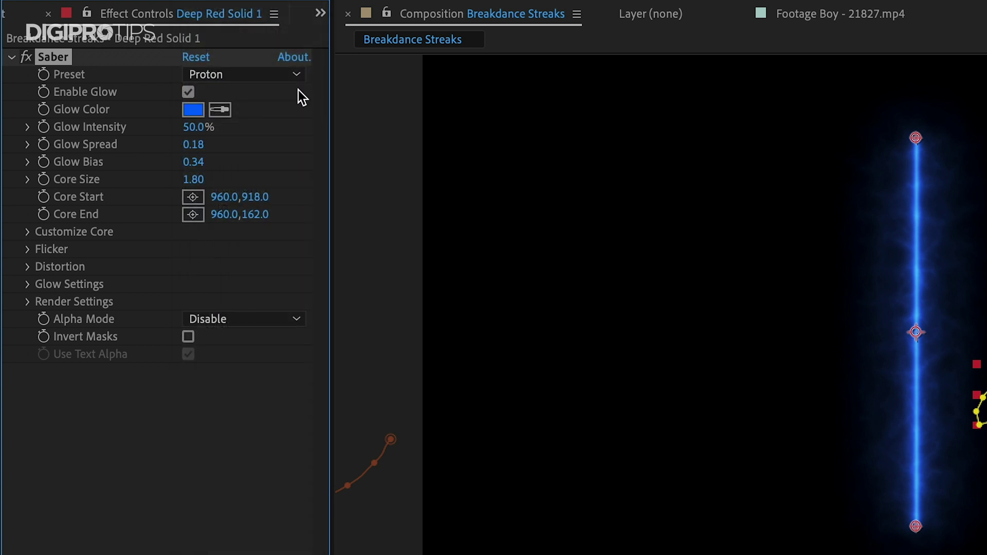
# - Set the Saber effect's preset to Neon
pyautogui.click(290, 77)
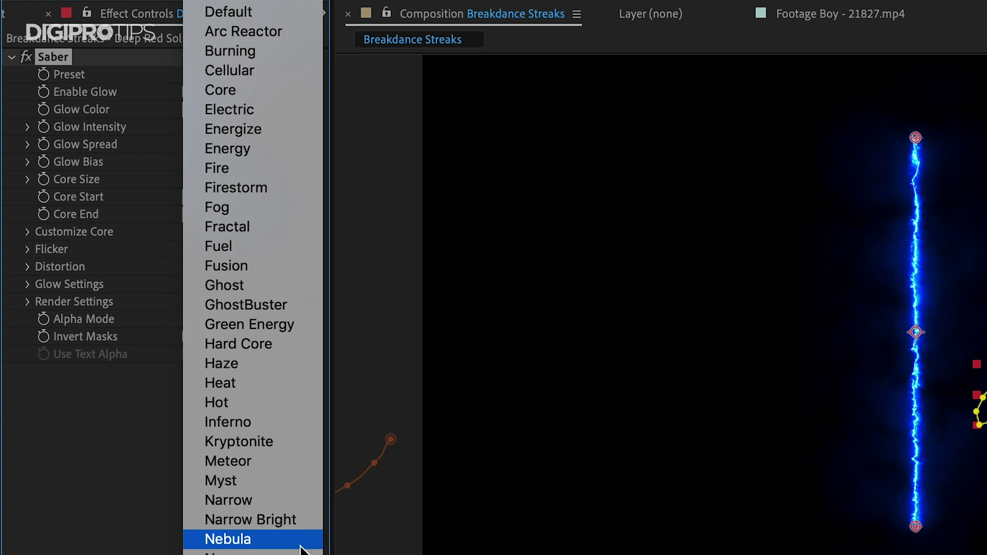
pyautogui.click(257, 549)
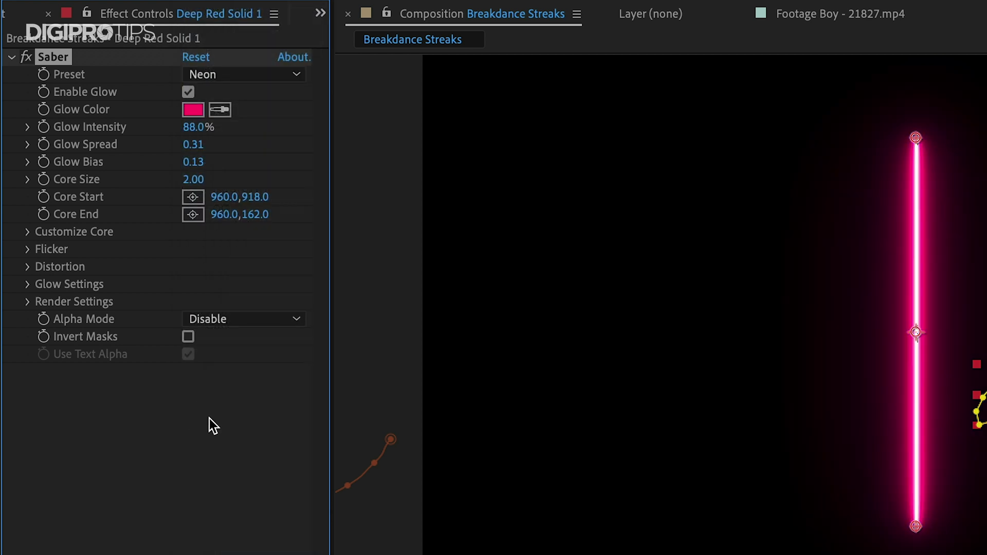
pyautogui.click(125, 423)
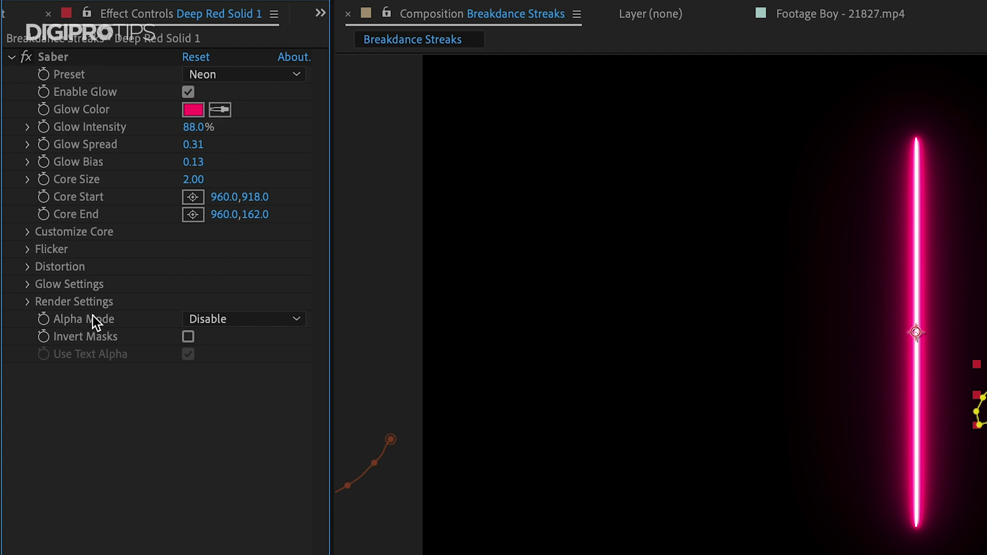
# - In Saber's core customization, set the core type to Layer Masks
pyautogui.click(27, 232)
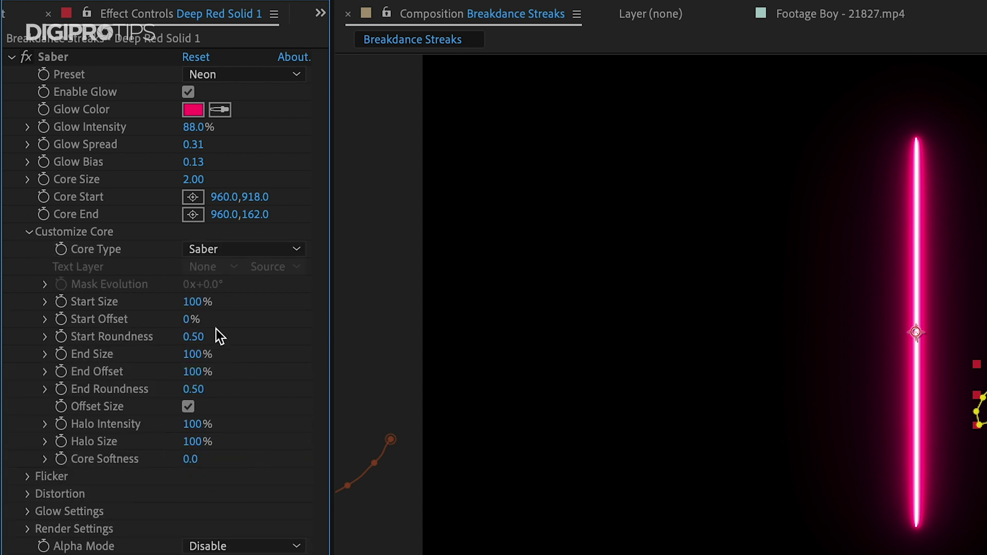
pyautogui.click(246, 249)
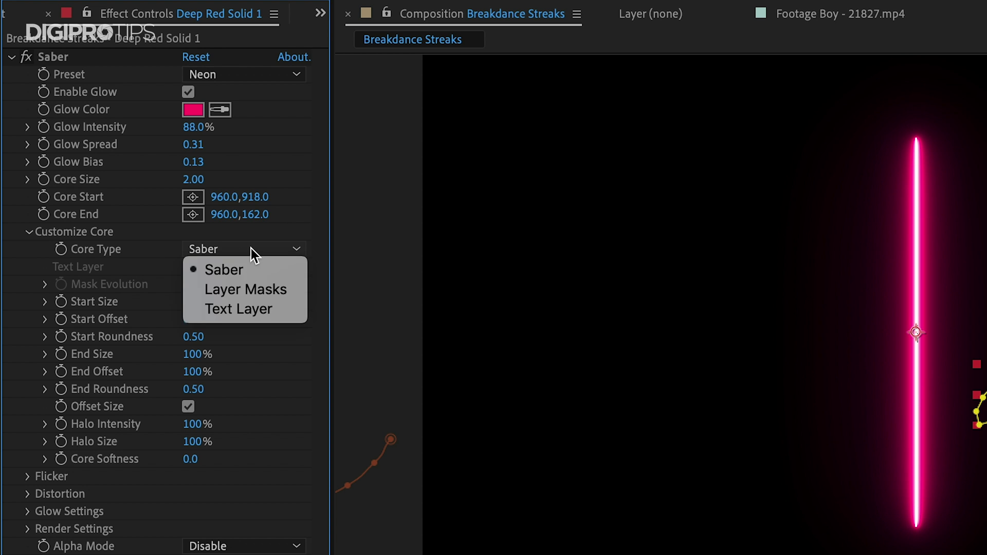
pyautogui.click(257, 291)
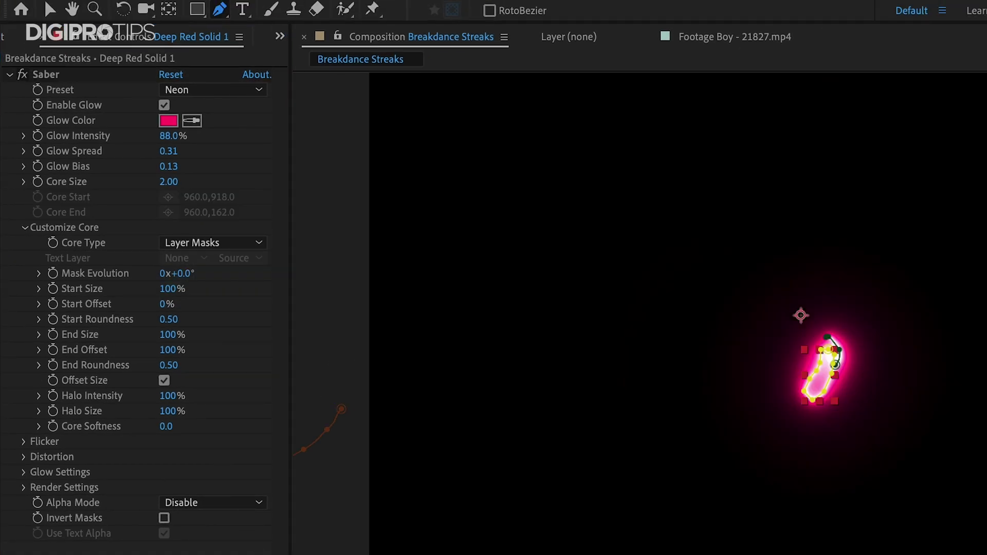
pyautogui.press('space')
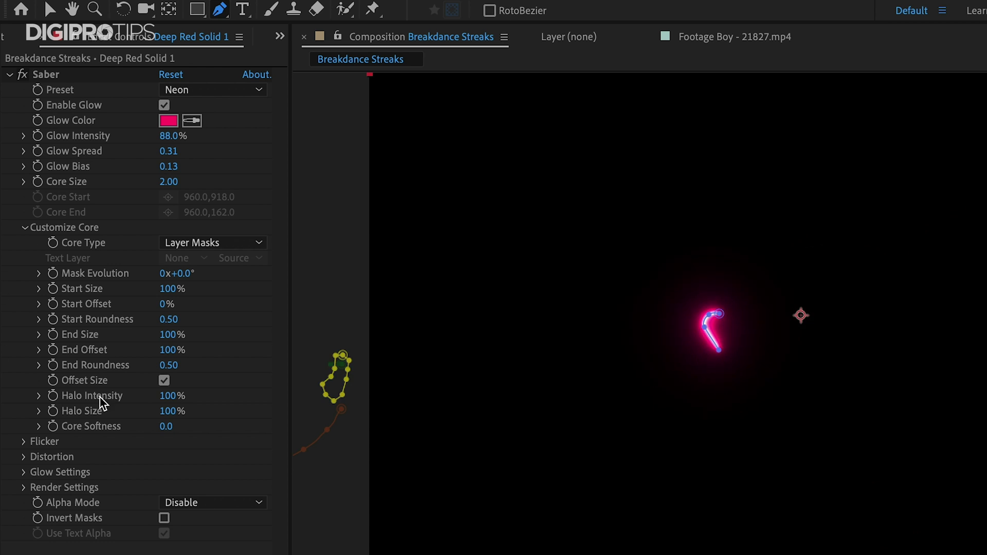
# - Set the Composite Settings in Saber's render settings to Transparent, collapse the core customization, and deselect the layer
pyautogui.click(23, 487)
pyautogui.scroll(-2, 22, 490)
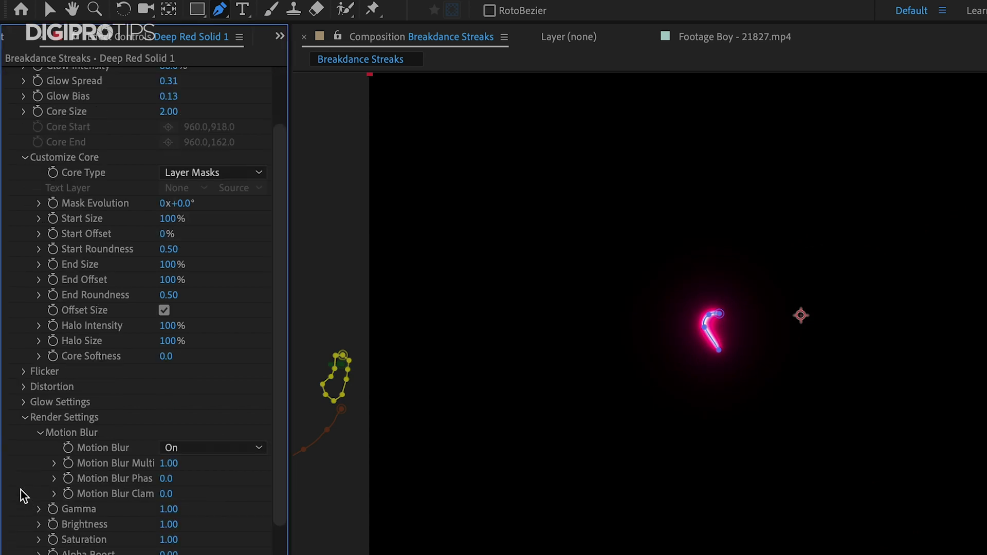
pyautogui.scroll(-1, 282, 450)
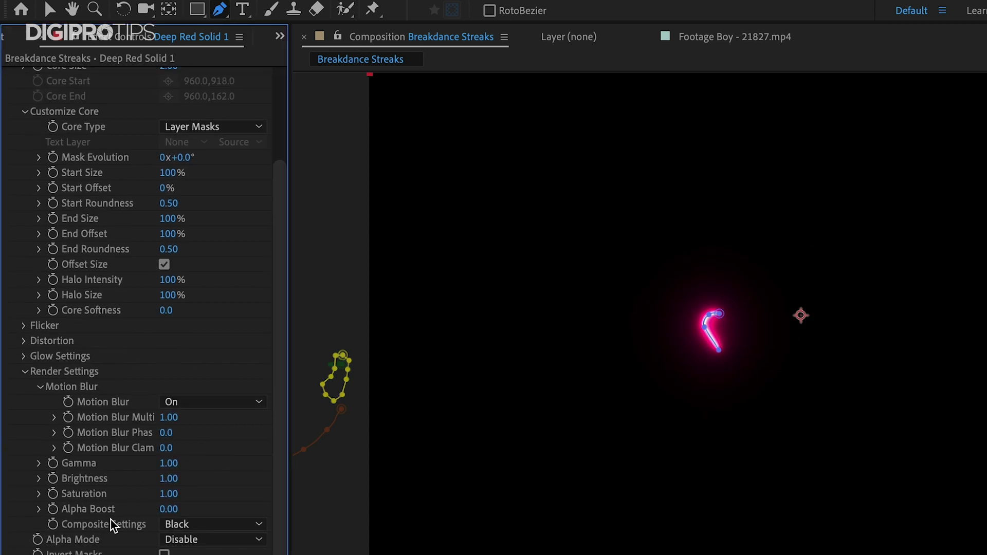
pyautogui.click(242, 528)
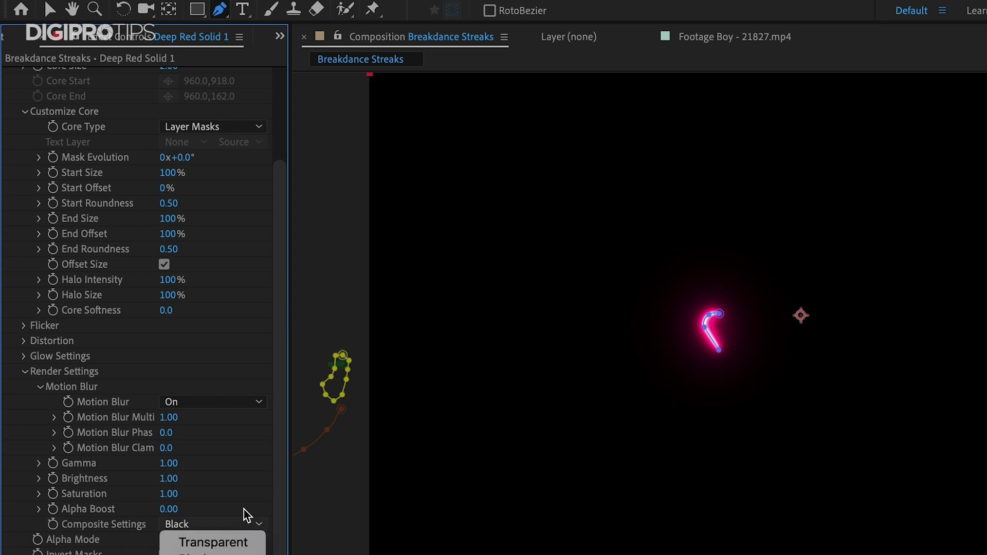
pyautogui.click(241, 545)
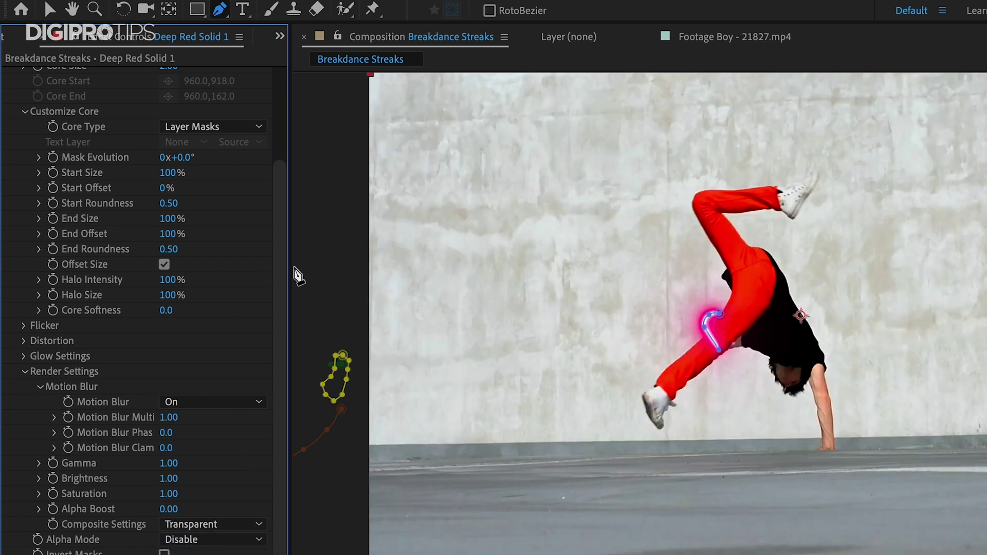
pyautogui.scroll(5, 269, 176)
pyautogui.click(25, 229)
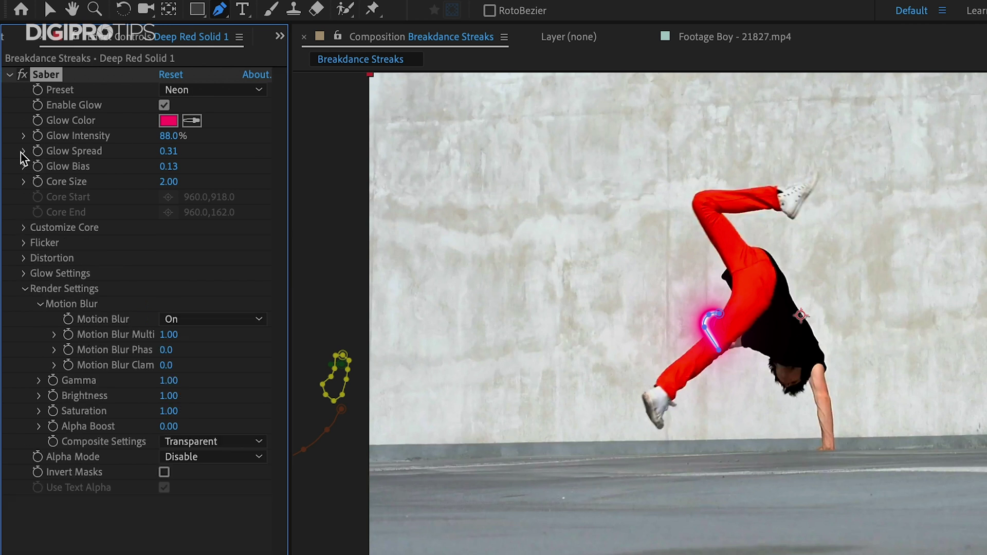
pyautogui.click(629, 470)
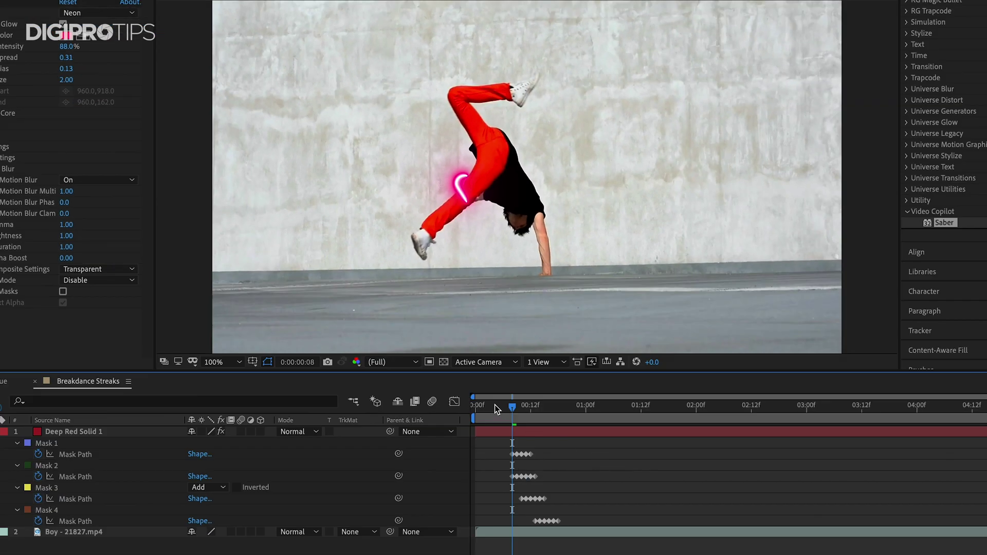
# - At frame 7, move the first mask's path off the footage into the empty area beside it
pyautogui.moveTo(497, 407); pyautogui.dragTo(485, 409)
pyautogui.press('space')
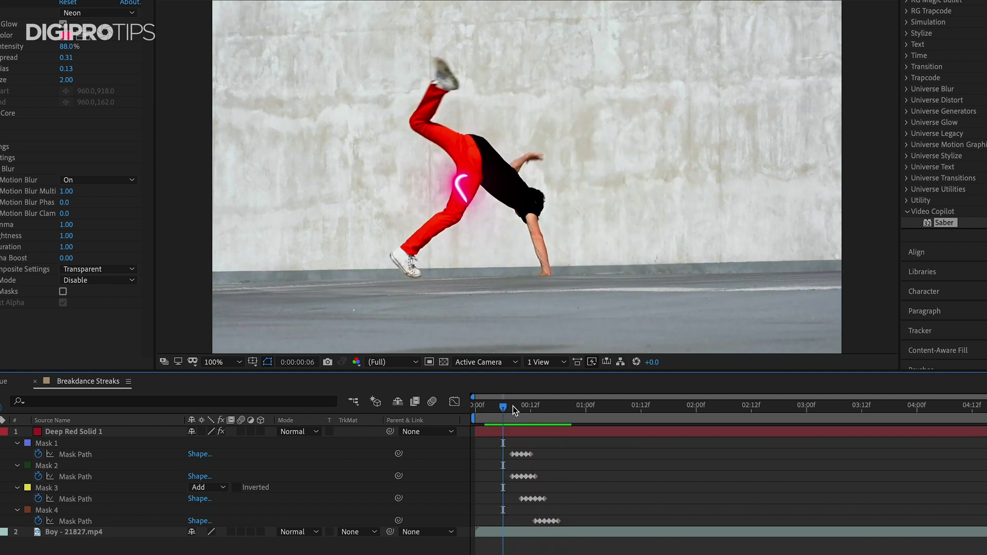
pyautogui.moveTo(517, 409)
pyautogui.mouseDown()
pyautogui.moveTo(550, 408)
pyautogui.moveTo(512, 408)
pyautogui.mouseUp()
pyautogui.click(91, 458)
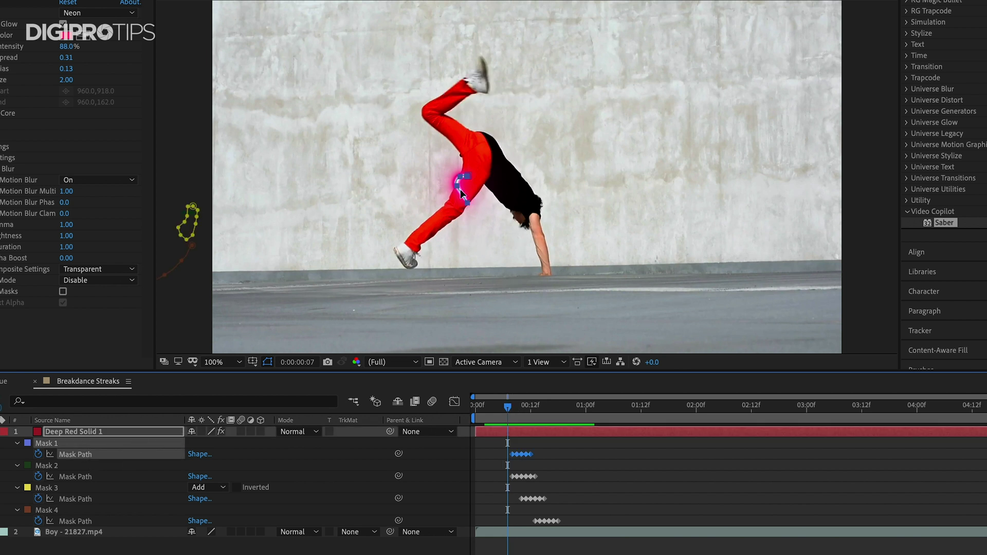
pyautogui.moveTo(459, 189); pyautogui.dragTo(189, 167)
pyautogui.click(587, 458)
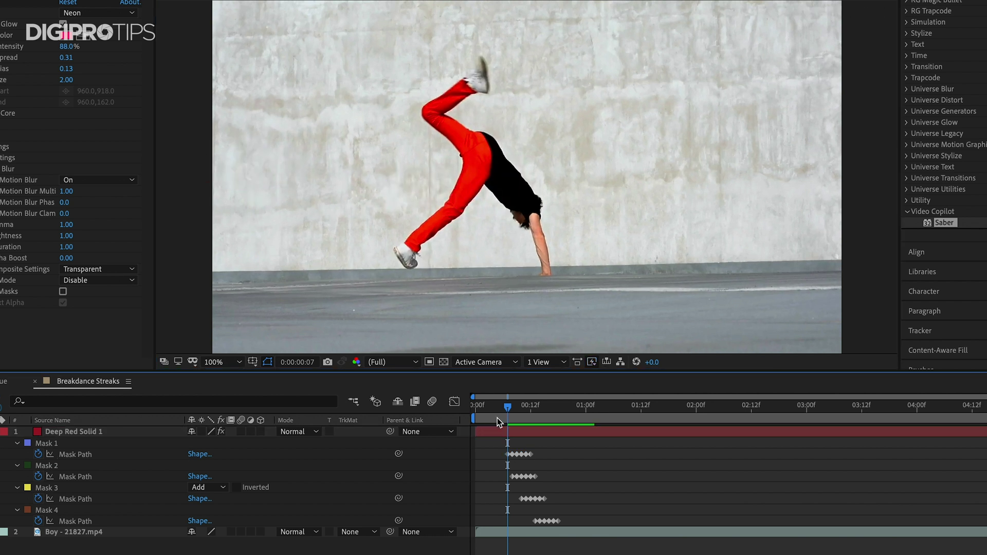
# - Preview the streaks from the start, and at frame 19 move the fourth mask's path off the footage into the empty area beside it
pyautogui.moveTo(507, 401); pyautogui.dragTo(475, 407)
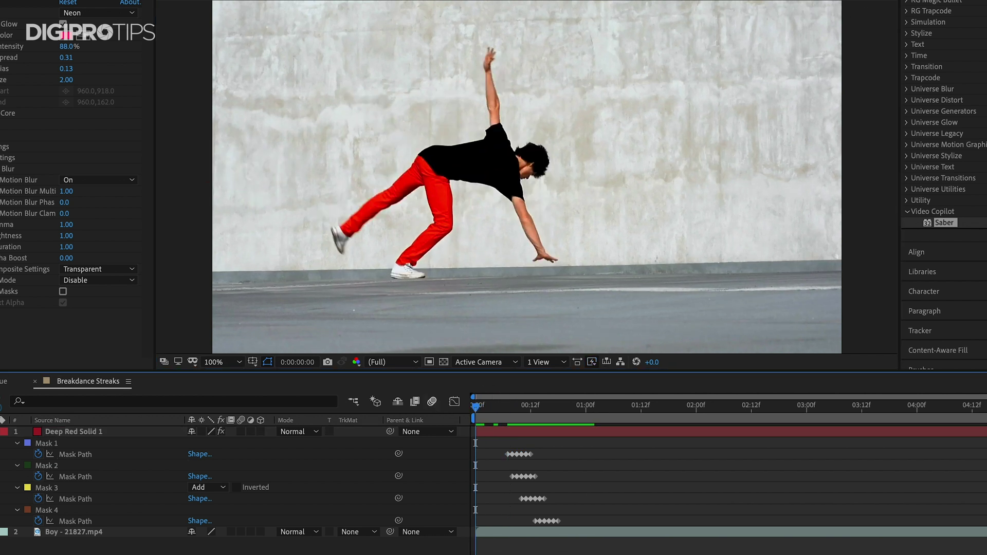
pyautogui.press('space')
pyautogui.moveTo(493, 408); pyautogui.dragTo(562, 406)
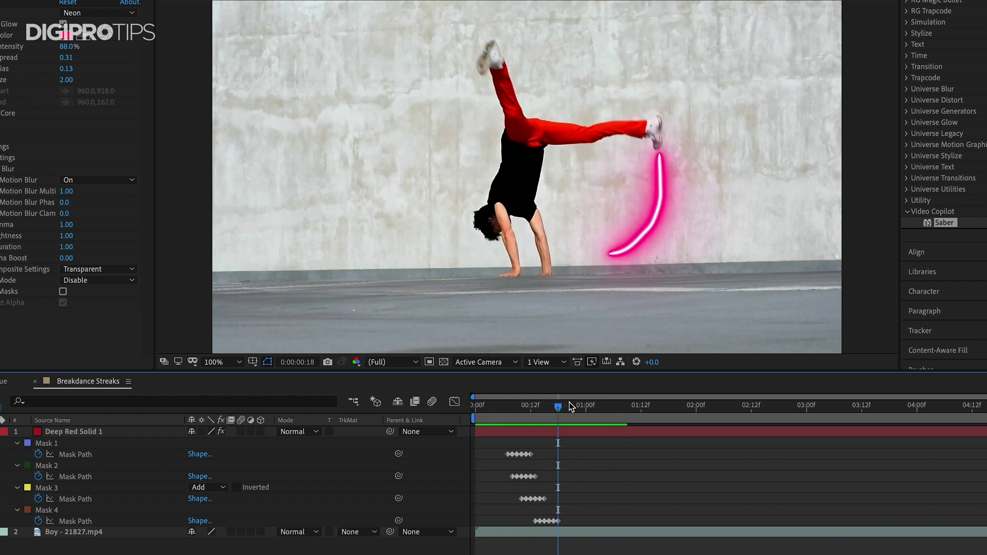
pyautogui.click(82, 522)
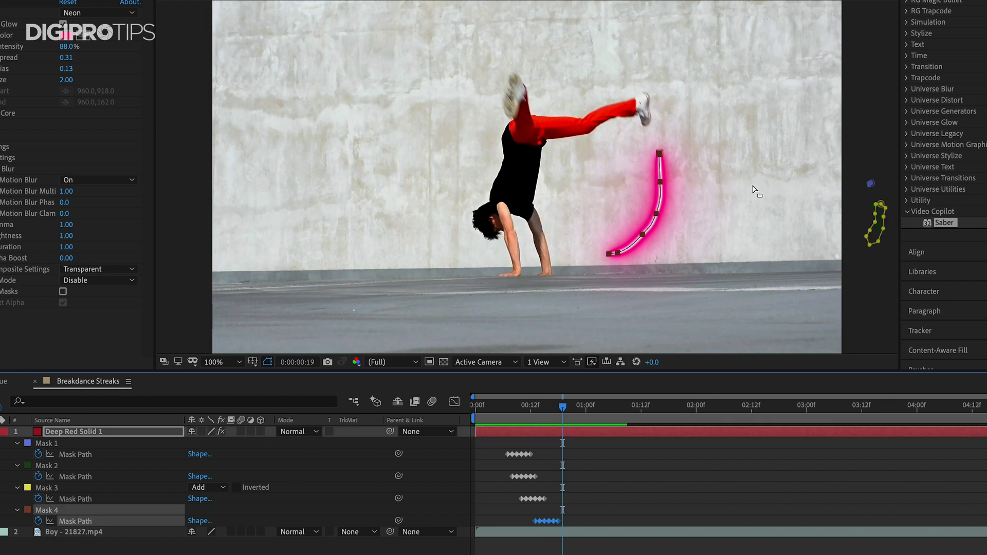
pyautogui.moveTo(667, 209); pyautogui.dragTo(903, 175)
pyautogui.click(654, 486)
# - Play back the composition from its first frames to check the timing of the neon streaks
pyautogui.moveTo(525, 406); pyautogui.dragTo(432, 411)
pyautogui.press('space')
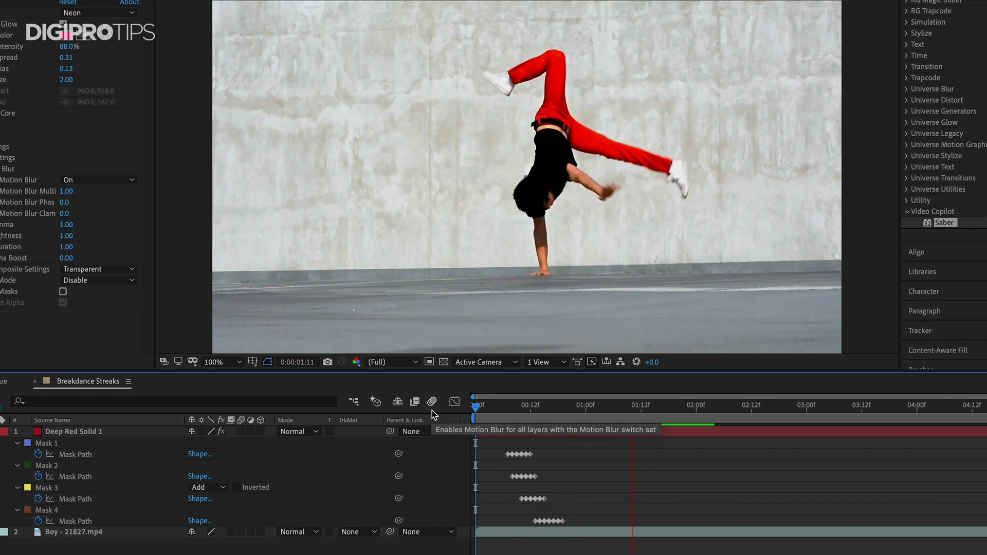
pyautogui.moveTo(509, 407); pyautogui.dragTo(485, 409)
pyautogui.press('space')
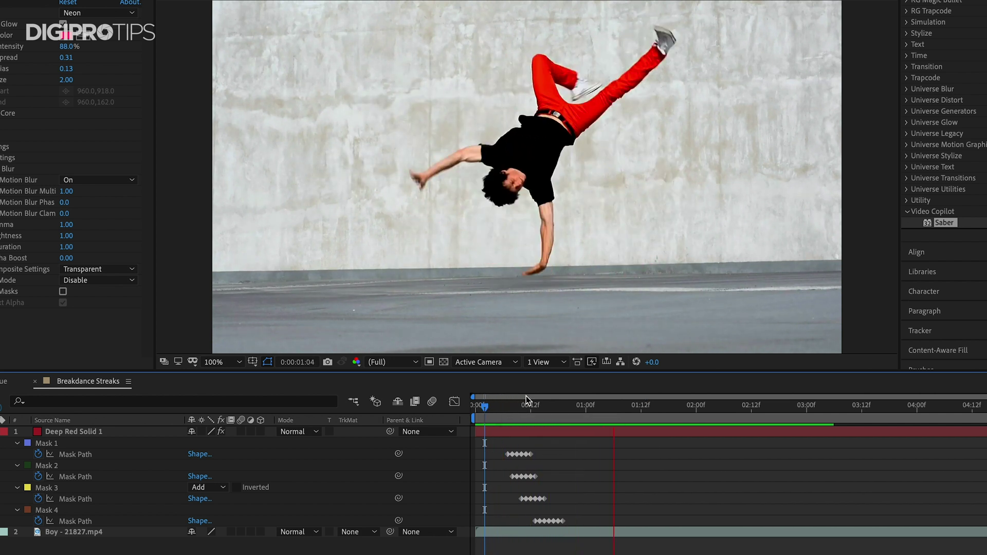
pyautogui.press('space')
# - Change the Saber effect's preset to Arc Reactor and scrub through the opening frames to check the streaks
pyautogui.click(489, 407)
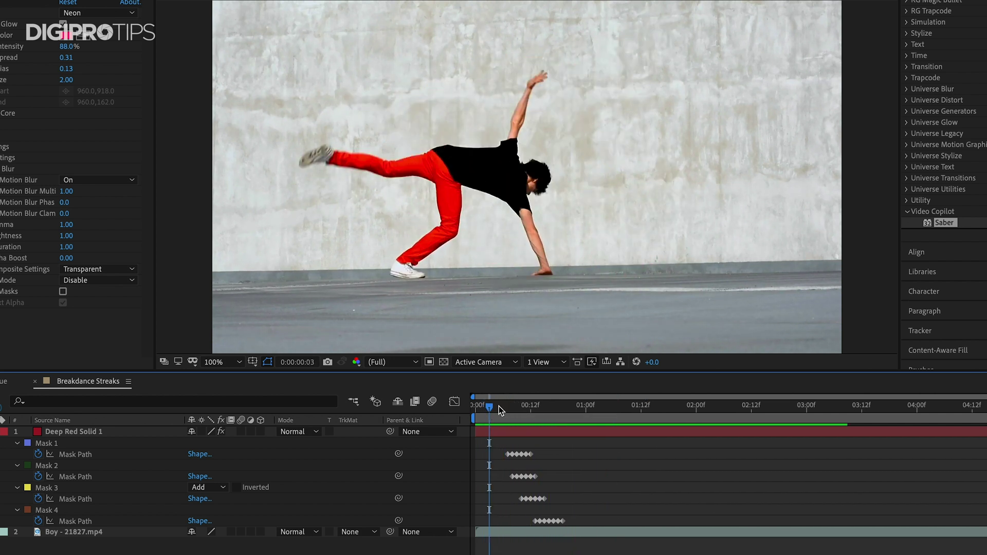
pyautogui.click(128, 13)
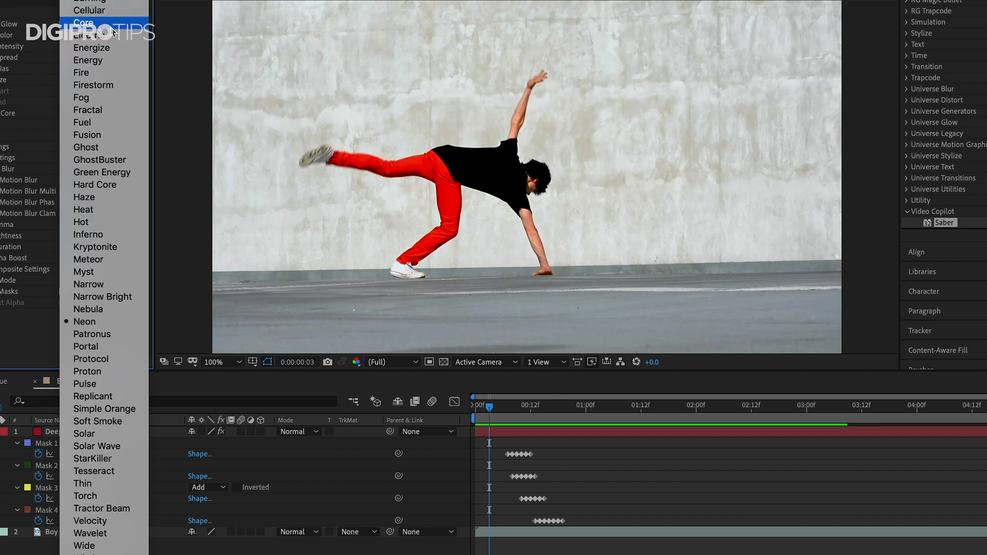
pyautogui.click(98, 0)
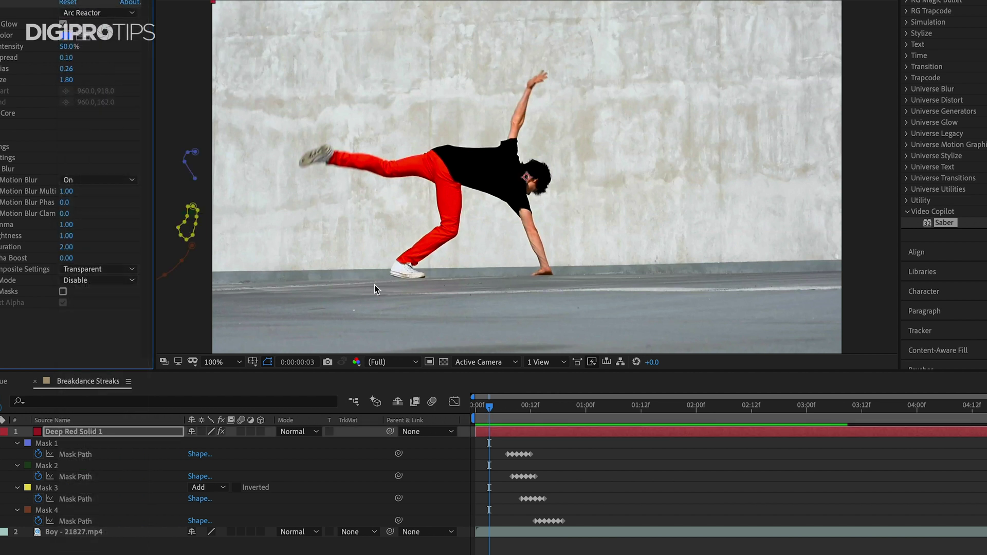
pyautogui.click(664, 552)
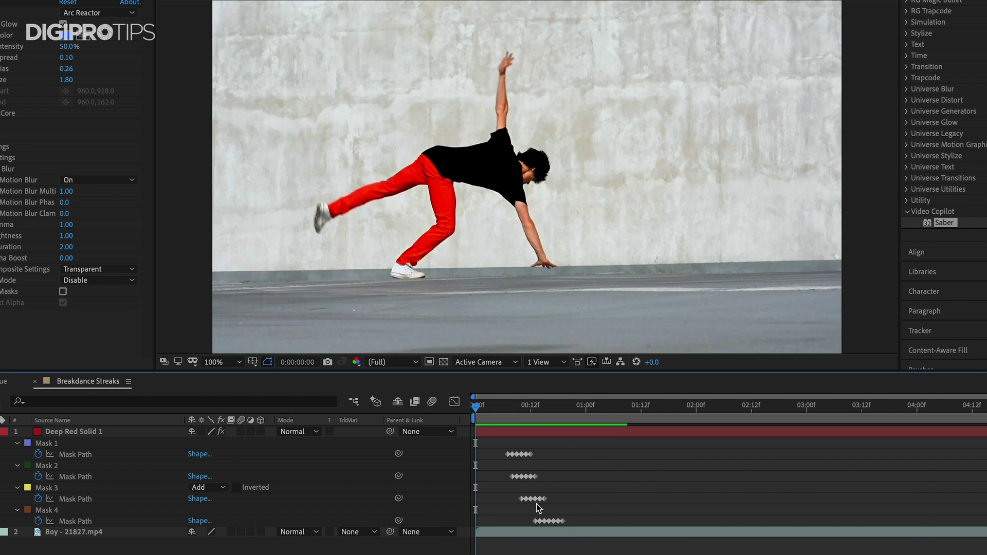
pyautogui.moveTo(501, 402); pyautogui.dragTo(577, 404)
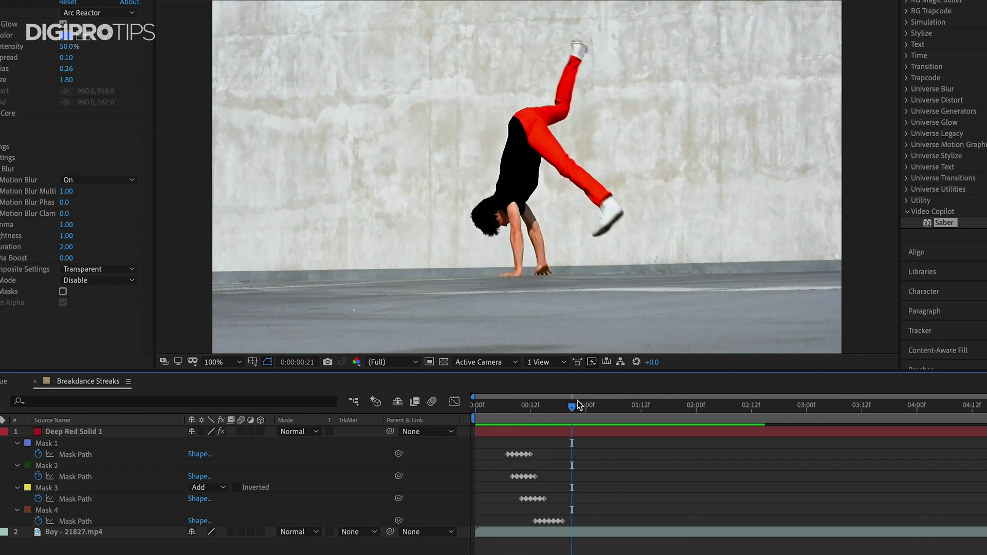